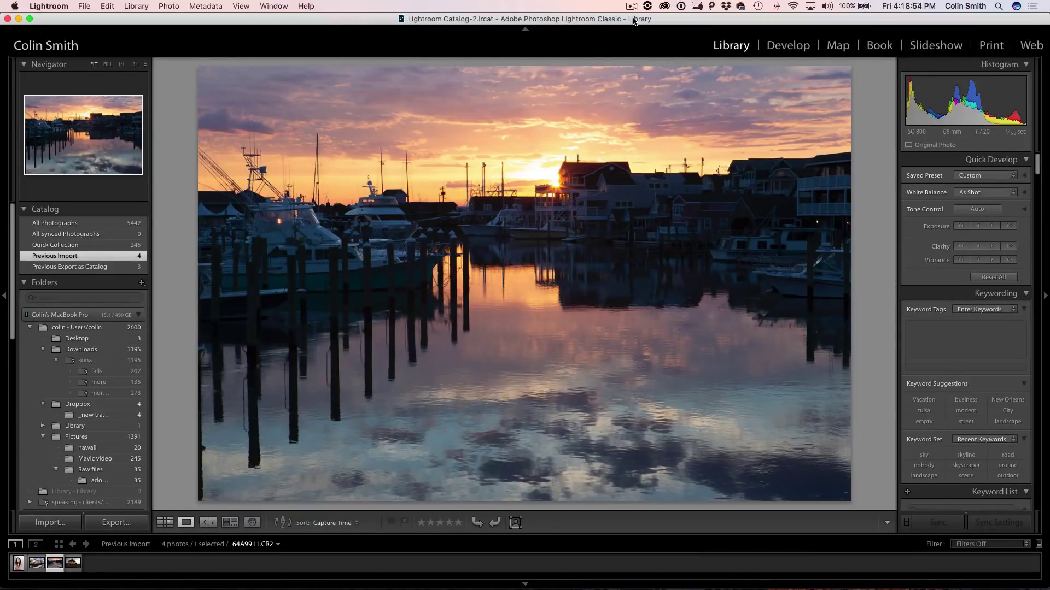
- Switch to the Develop module with the harbour sunset photo selected
left_click(774, 49)
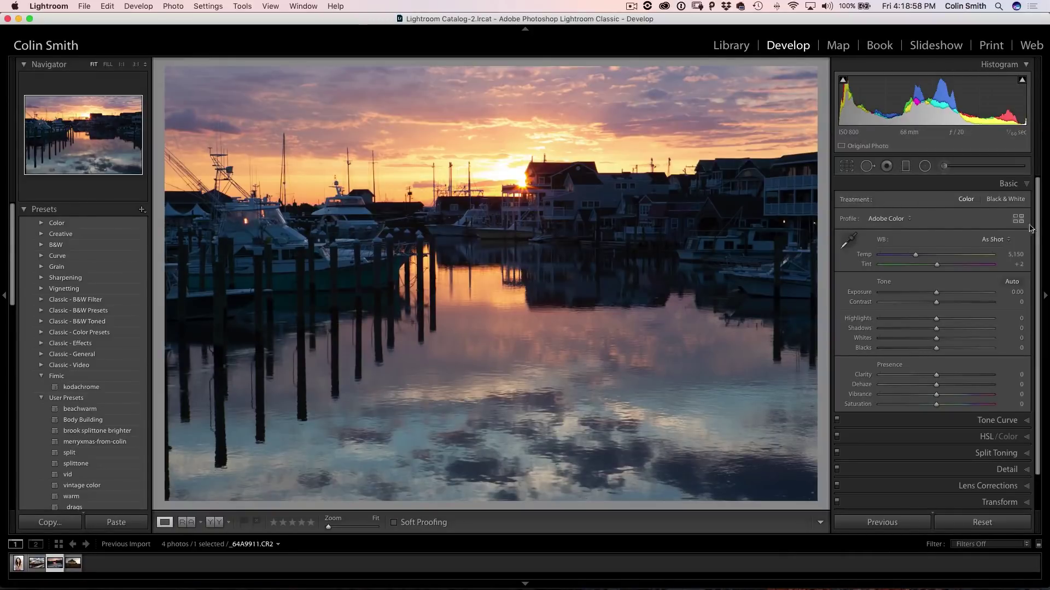
scroll(1039, 230, "down", 2)
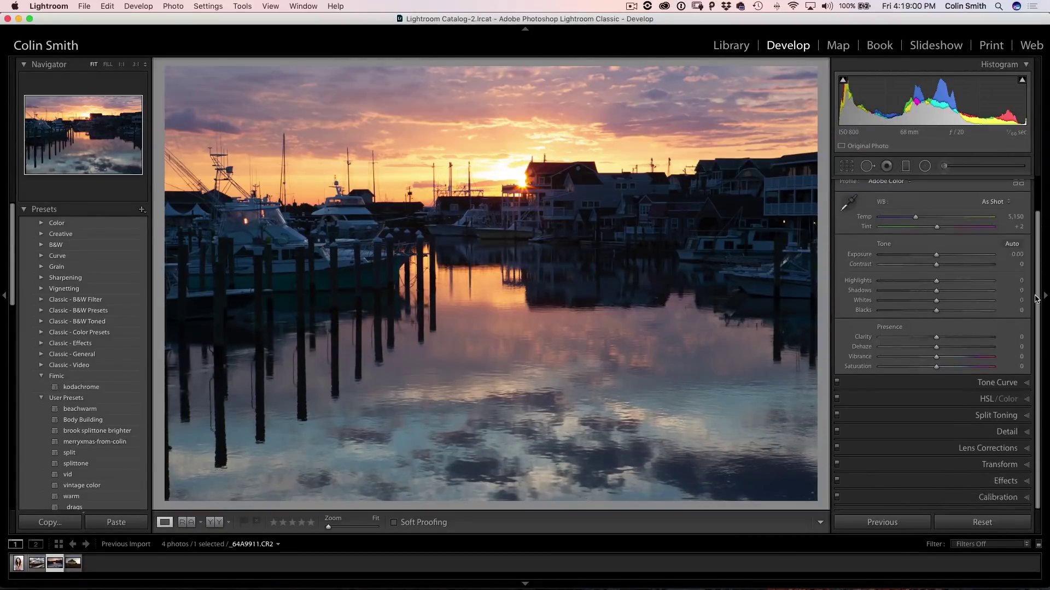
left_click(1026, 499)
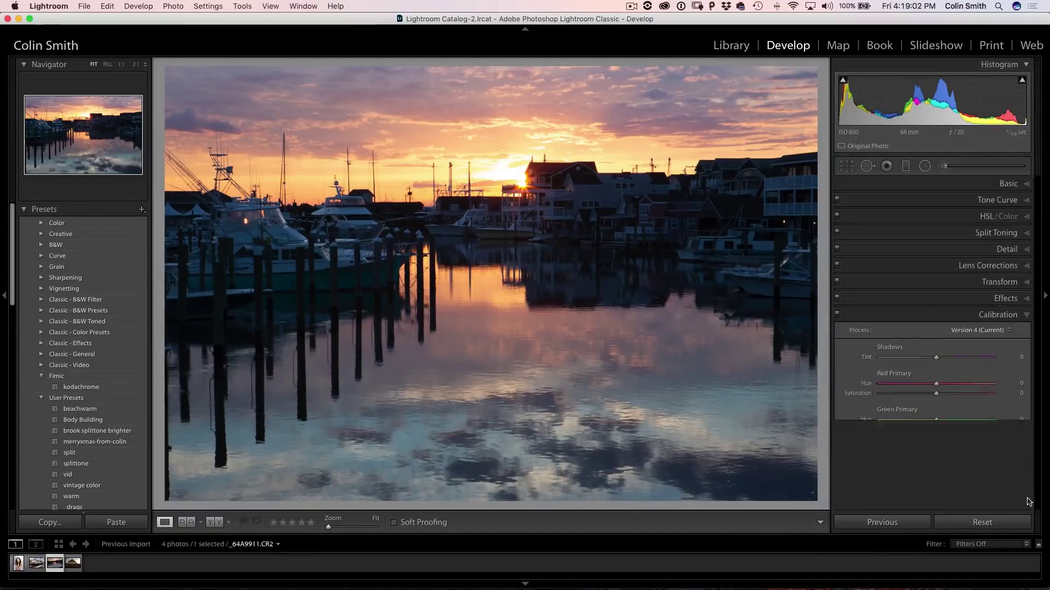
left_click(991, 331)
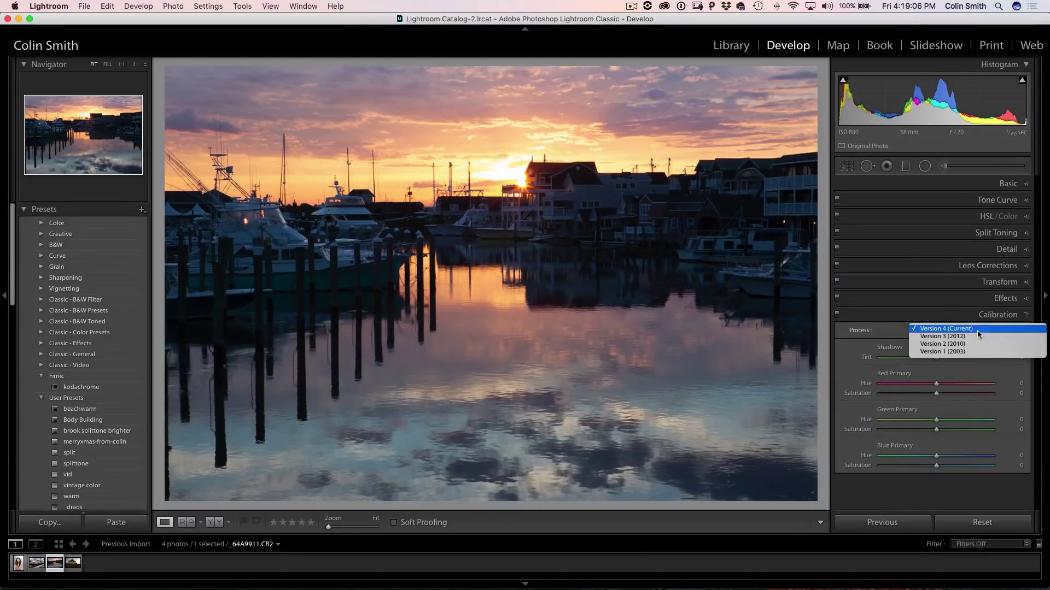
left_click(977, 331)
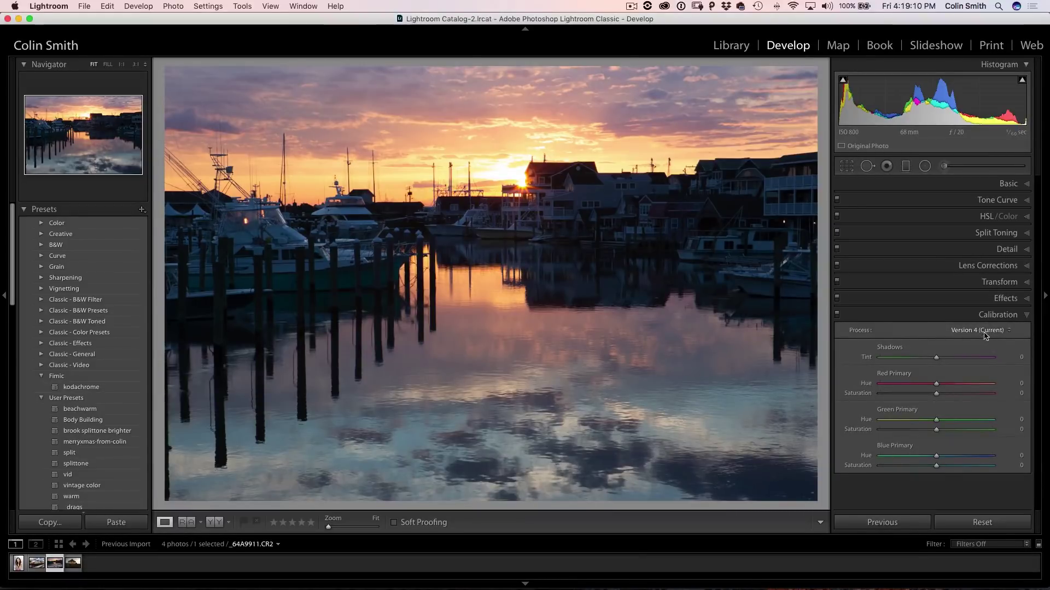
left_click(981, 331)
left_click(1026, 185)
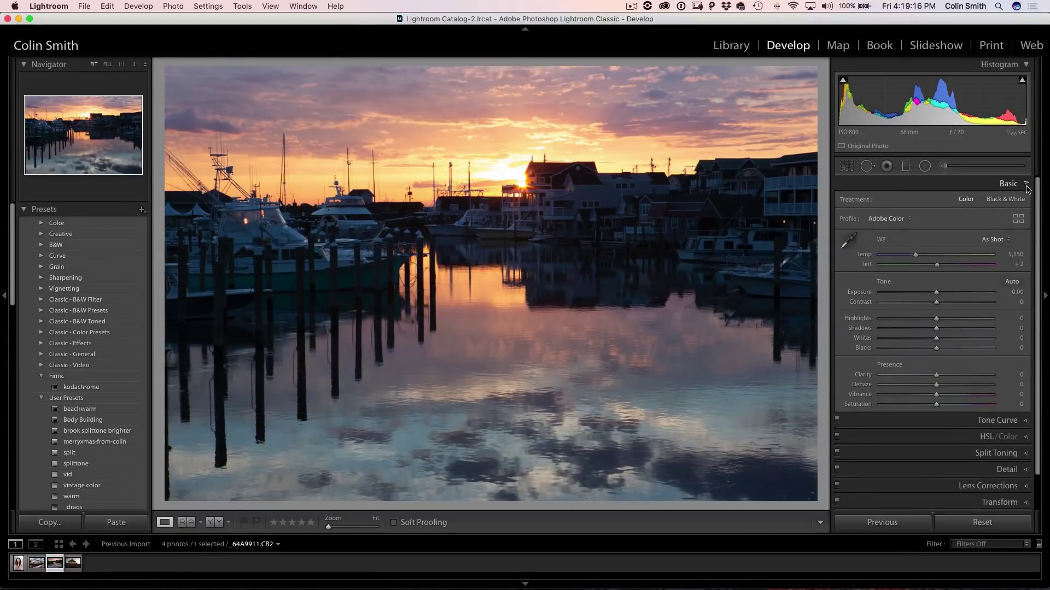
left_click(887, 219)
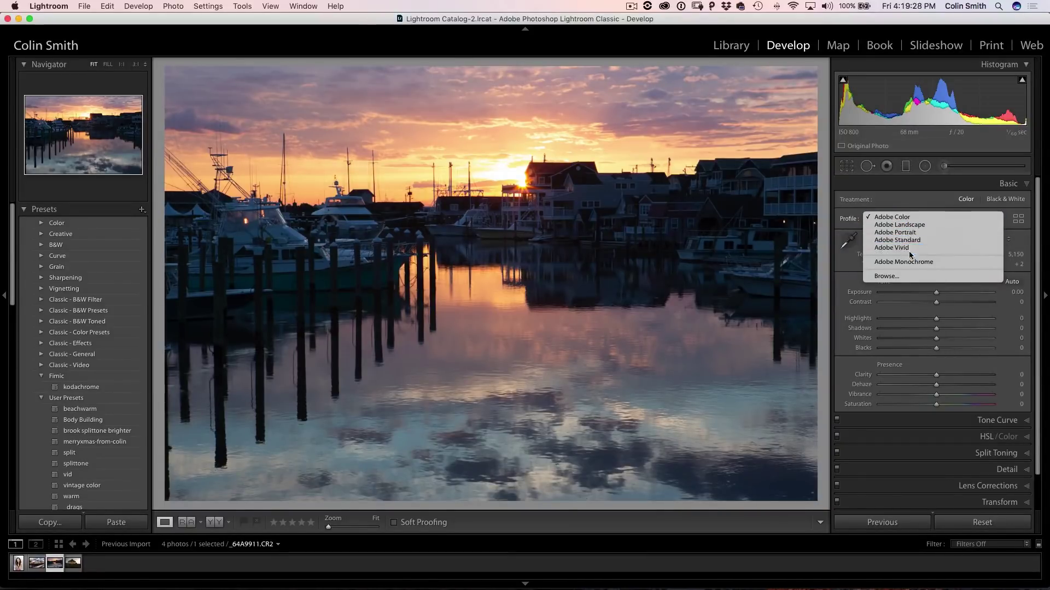
left_click(908, 218)
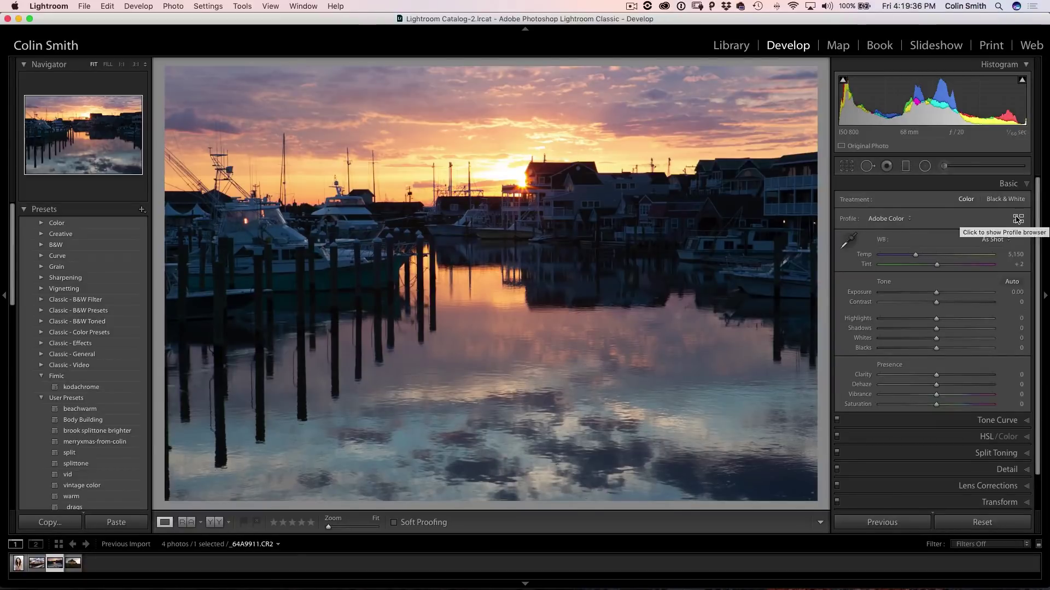
left_click(1018, 219)
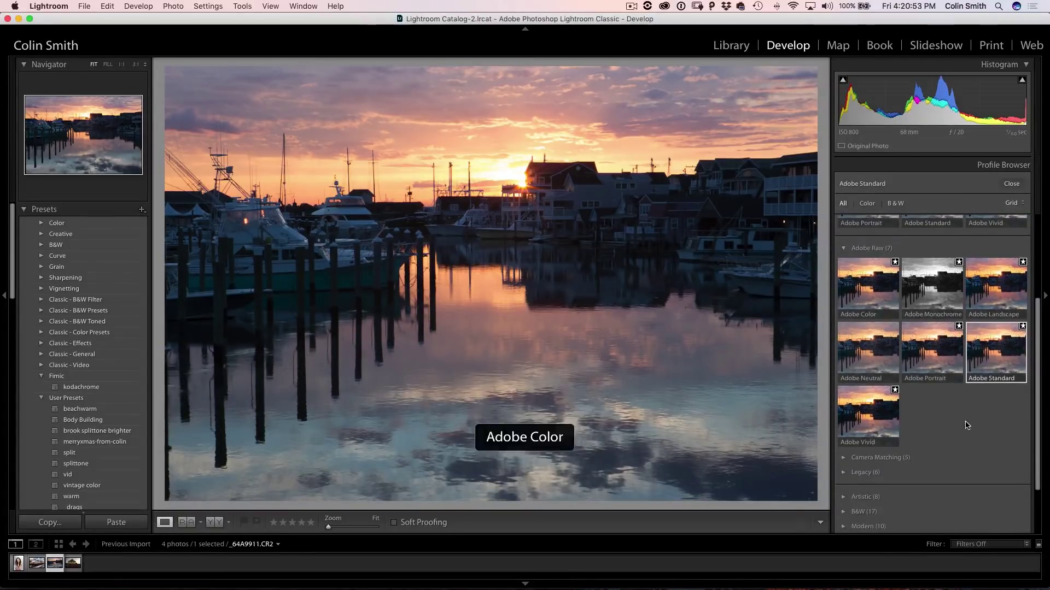
- Compare Adobe Standard and Adobe Color, then apply the Adobe Landscape profile
scroll(962, 405, "down", 1)
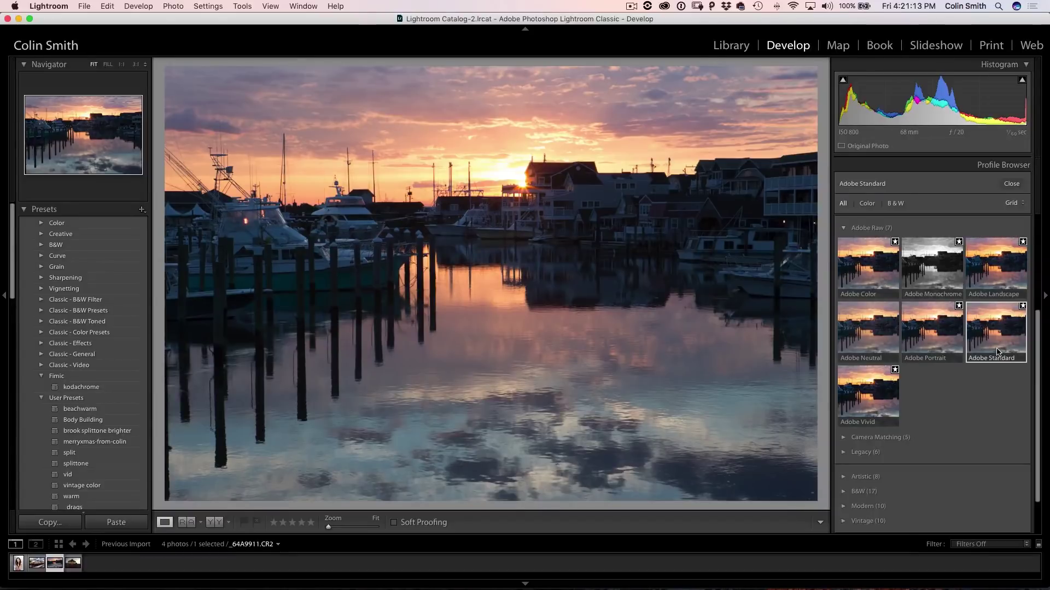
left_click(997, 353)
left_click(874, 274)
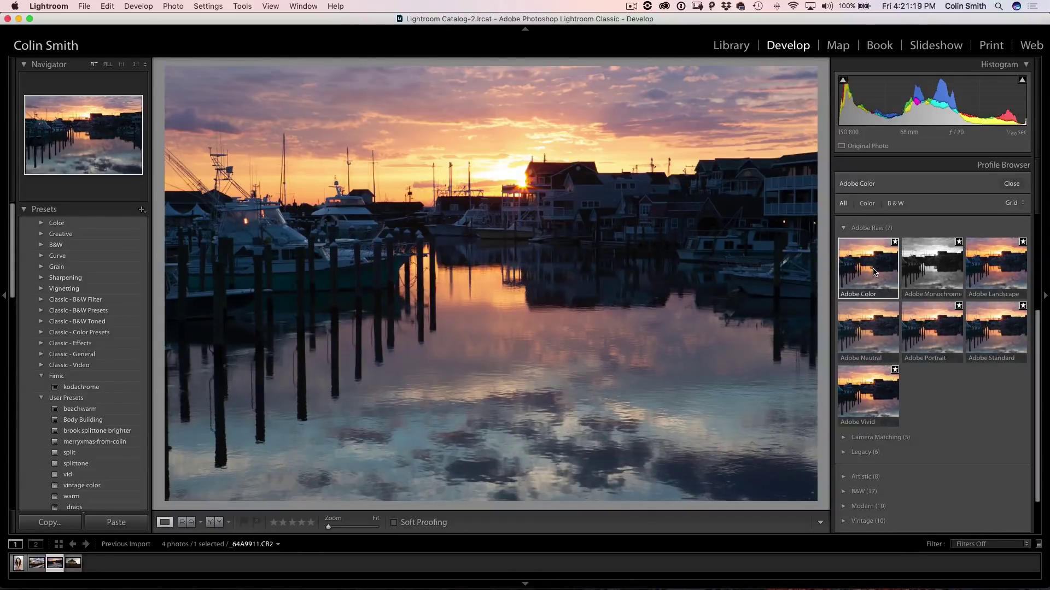
left_click(981, 338)
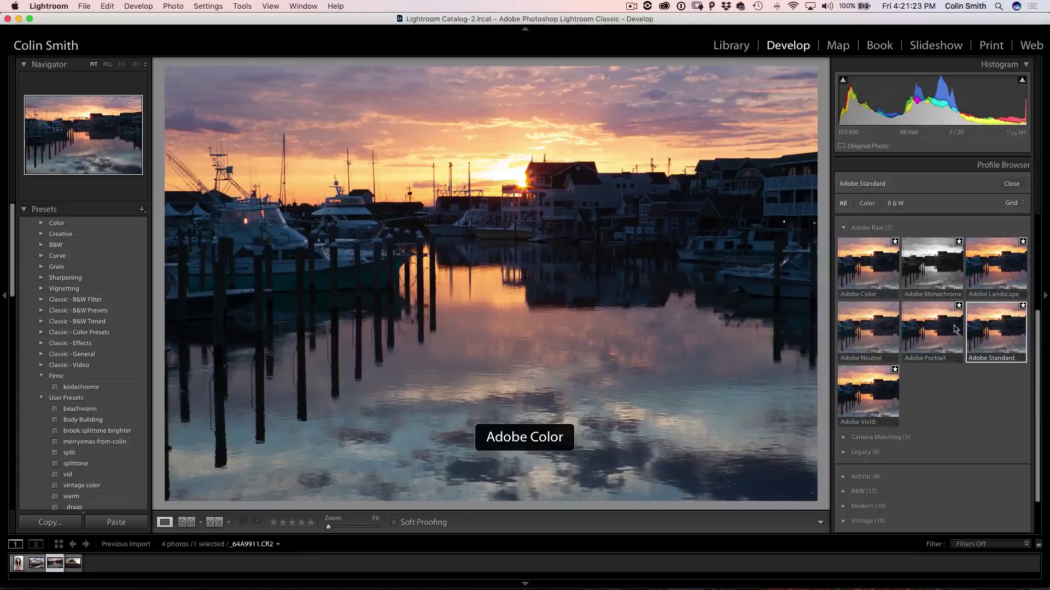
left_click(877, 272)
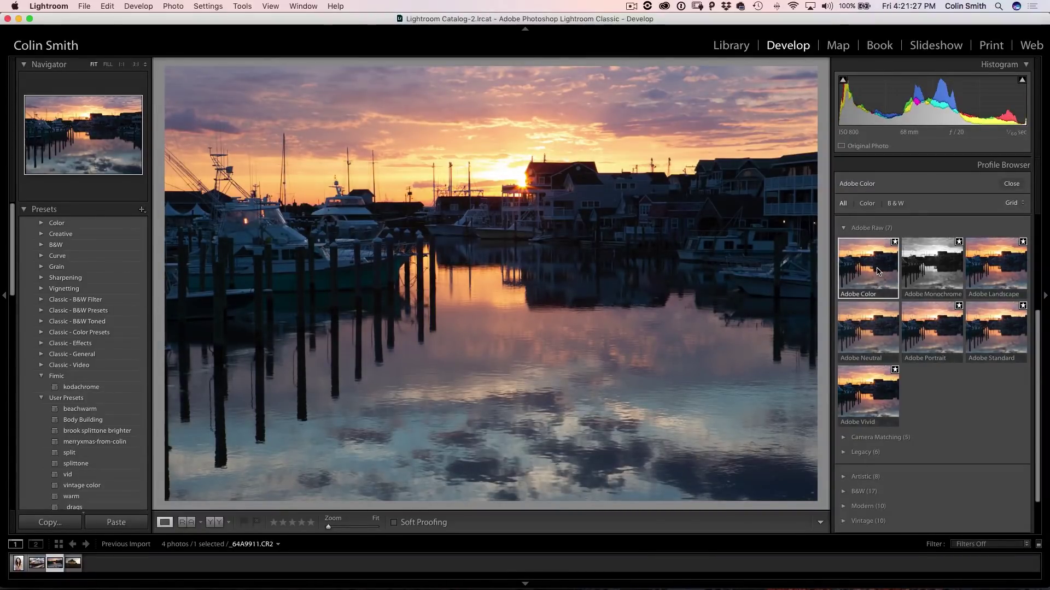
left_click(997, 272)
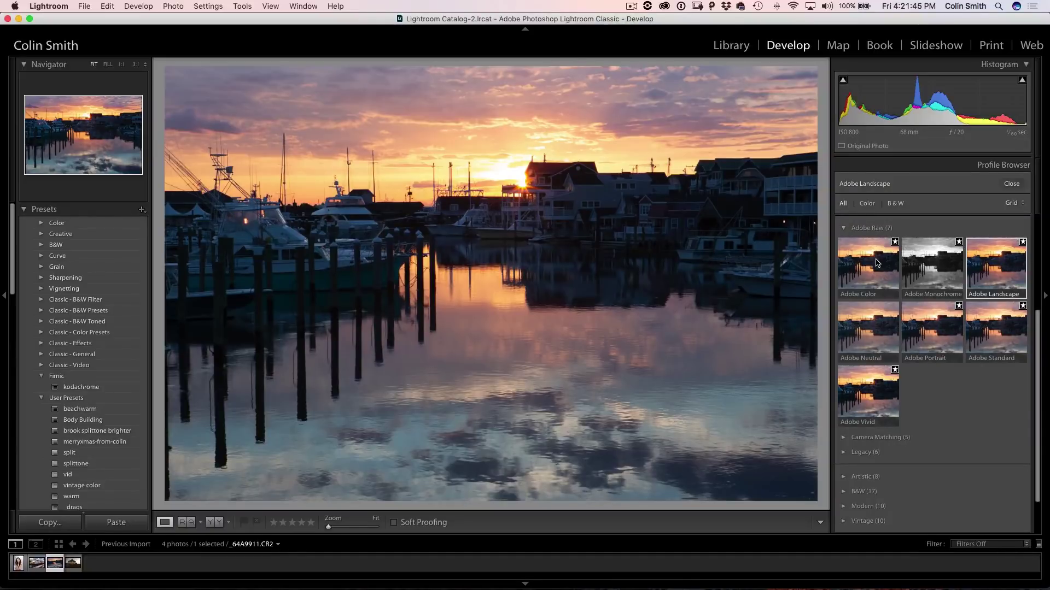
- Apply the Camera Landscape profile from the Camera Matching group, collapsing Adobe Raw
left_click(845, 227)
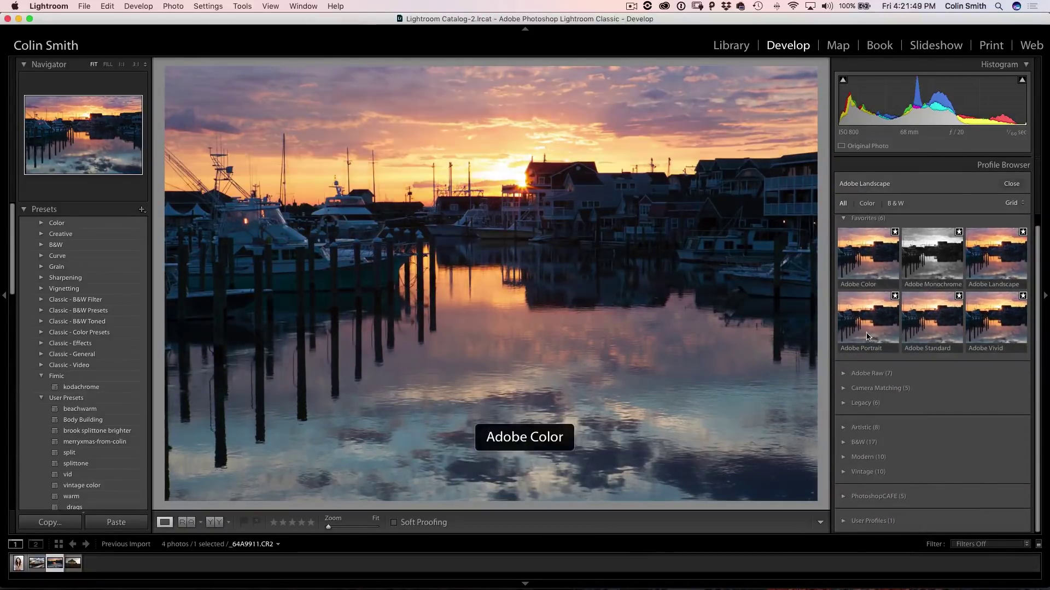
left_click(844, 387)
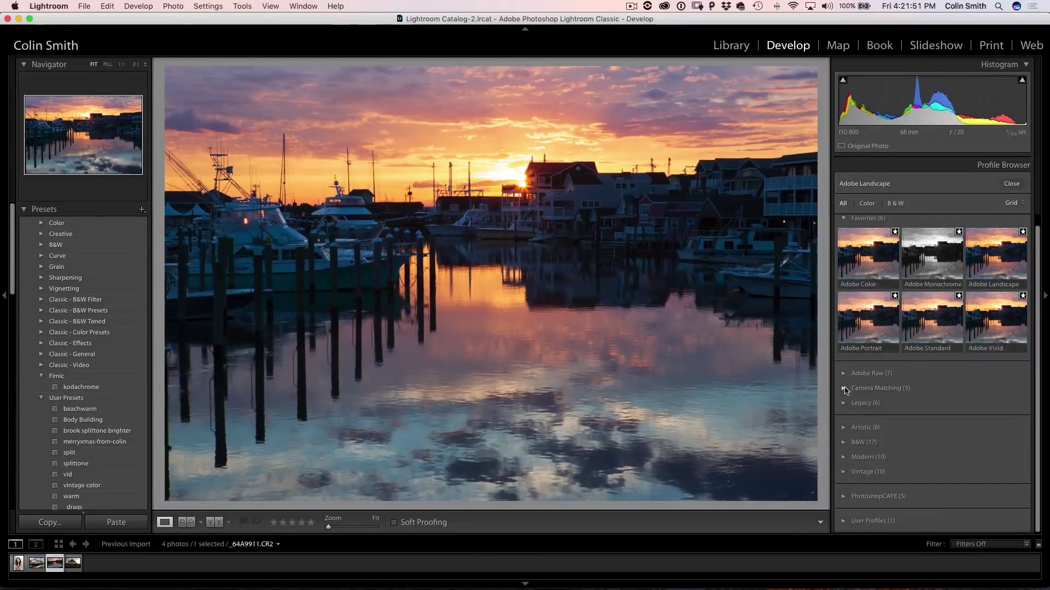
scroll(924, 356, "down", 3)
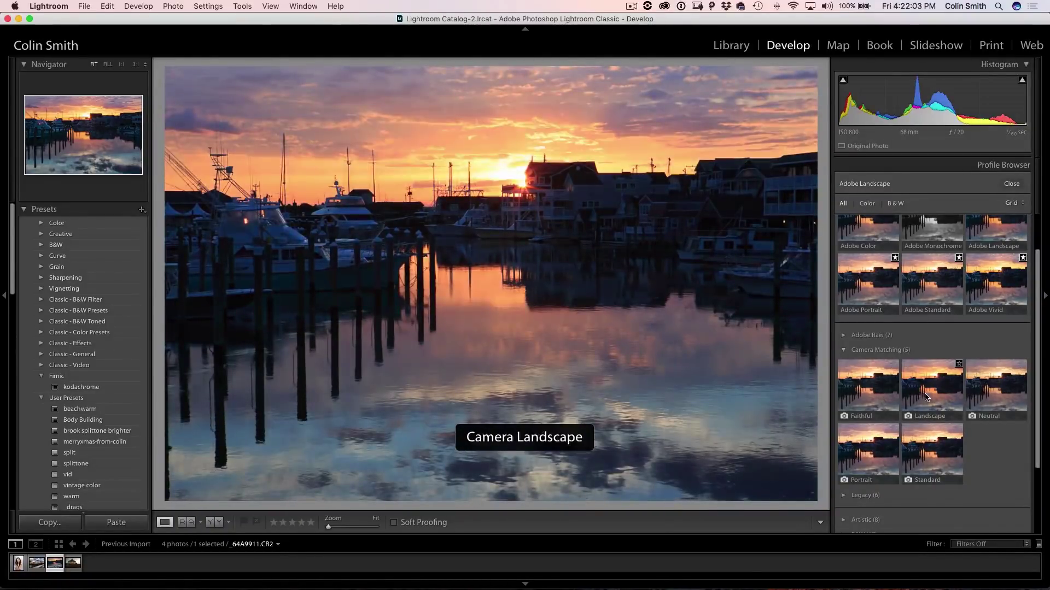
left_click(926, 397)
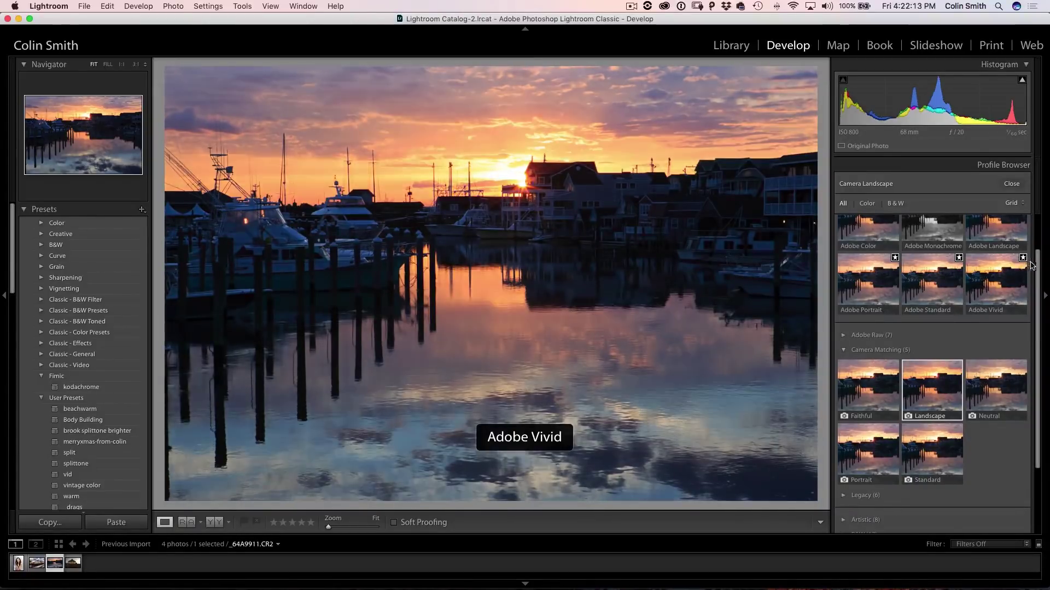
- Expand the Artistic group and try the Artistic 01 and Artistic 05 profiles
left_click_drag(1035, 269, 1033, 335)
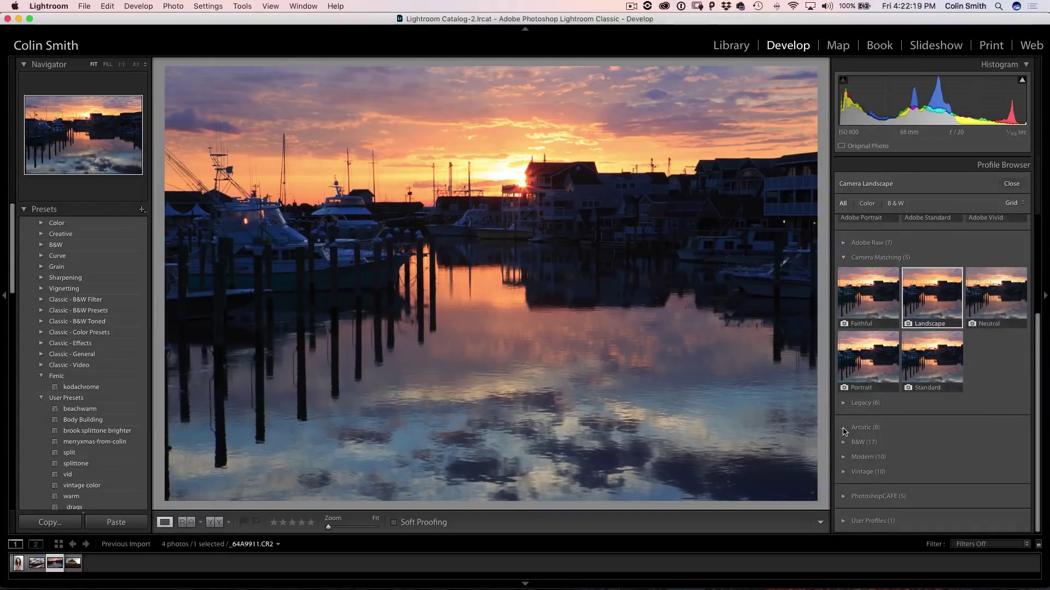
left_click(843, 429)
scroll(869, 404, "down", 3)
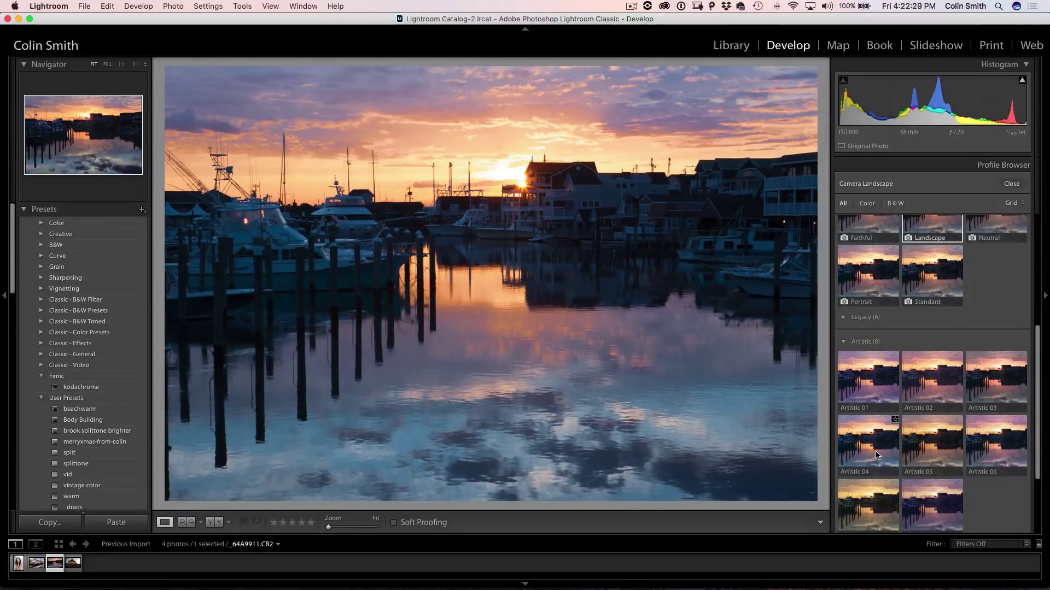
left_click(872, 383)
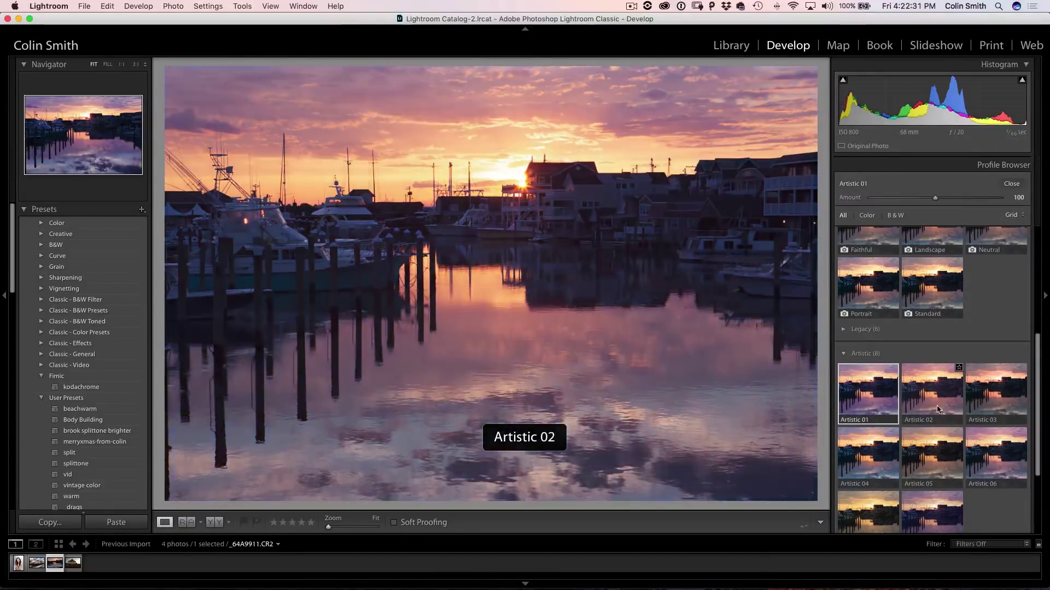
left_click(932, 455)
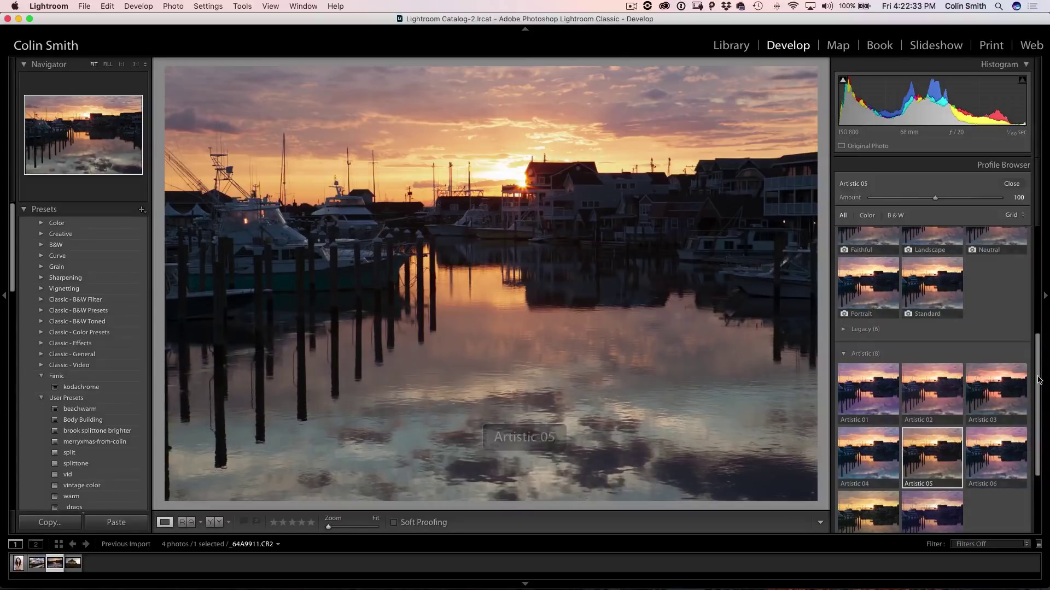
- Expand the Modern group and try the Modern 02 and Modern 07 profiles
scroll(1004, 458, "down", 5)
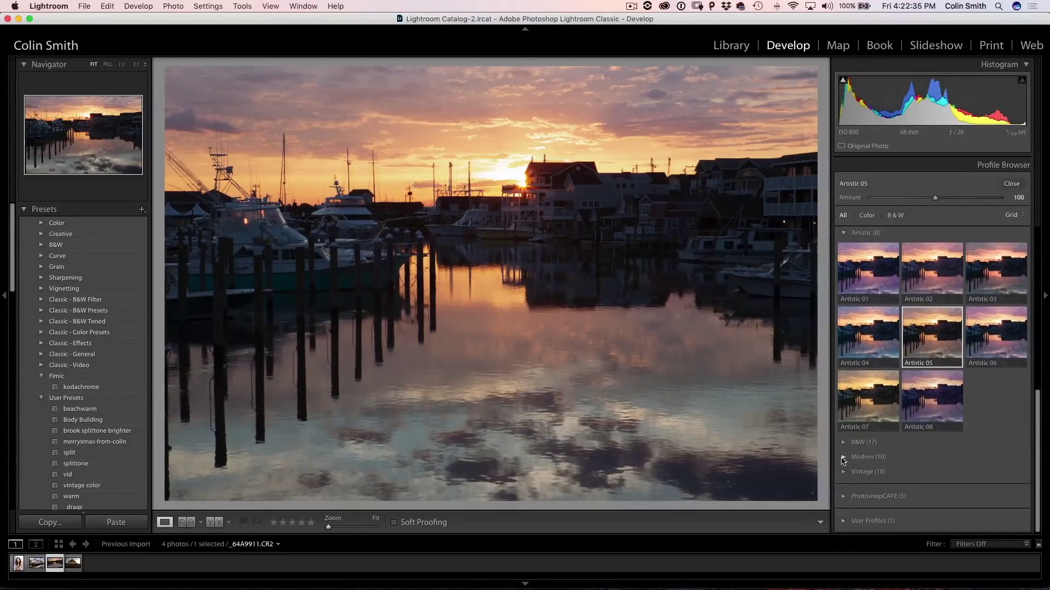
left_click(842, 460)
scroll(995, 334, "down", 7)
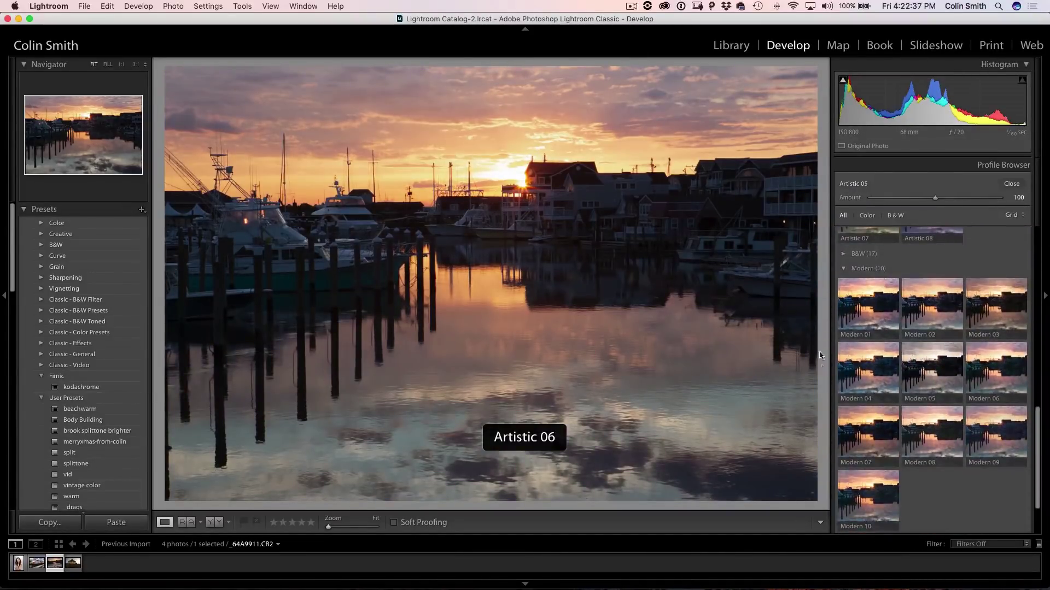
left_click(932, 306)
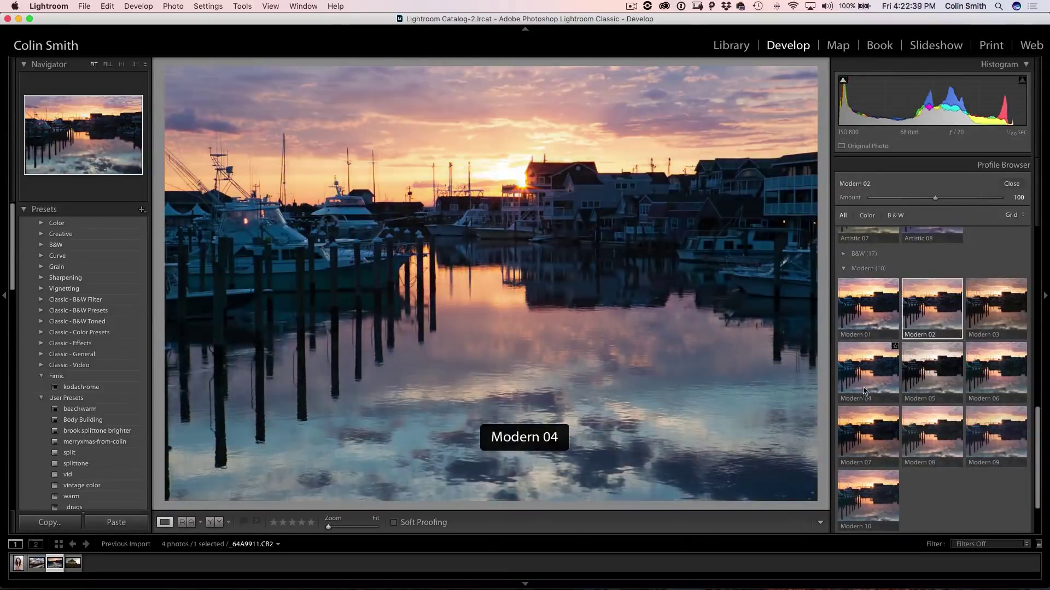
left_click(868, 434)
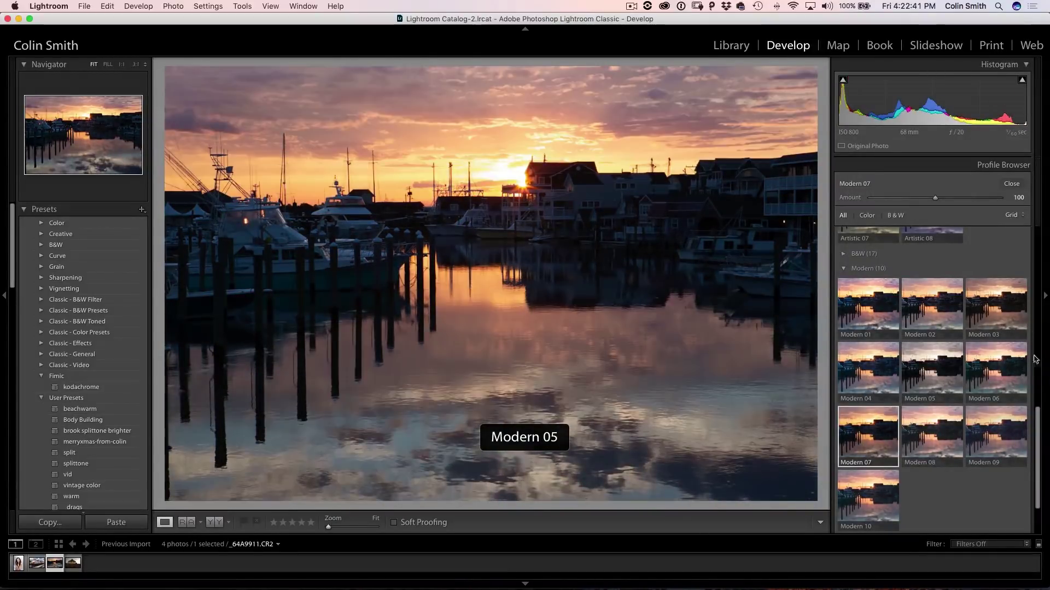
- Expand the PhotoshopCAFE group and apply its Cooltone profile
scroll(1039, 406, "down", 3)
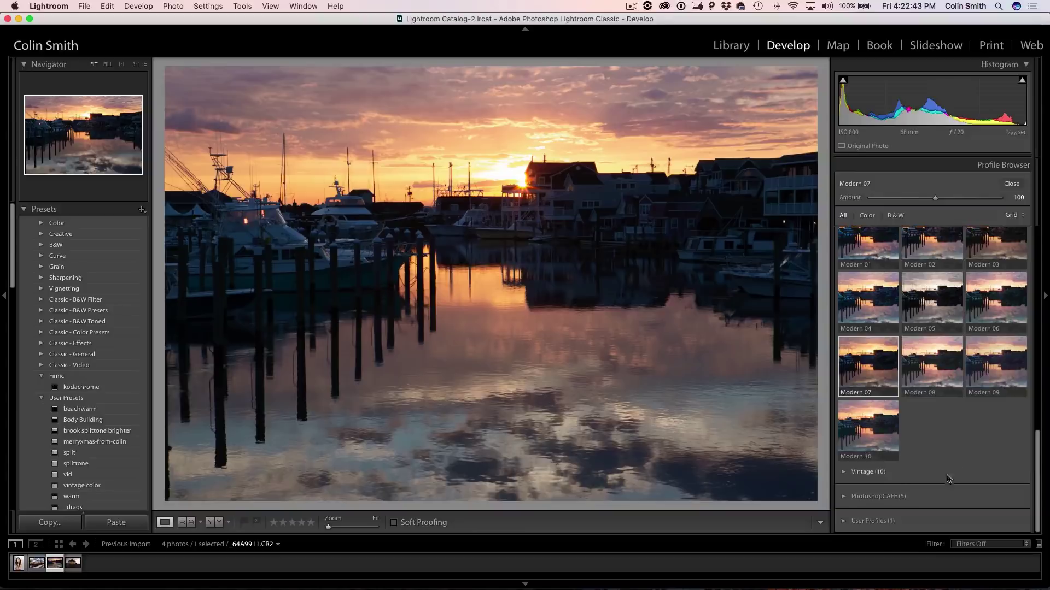
left_click(853, 495)
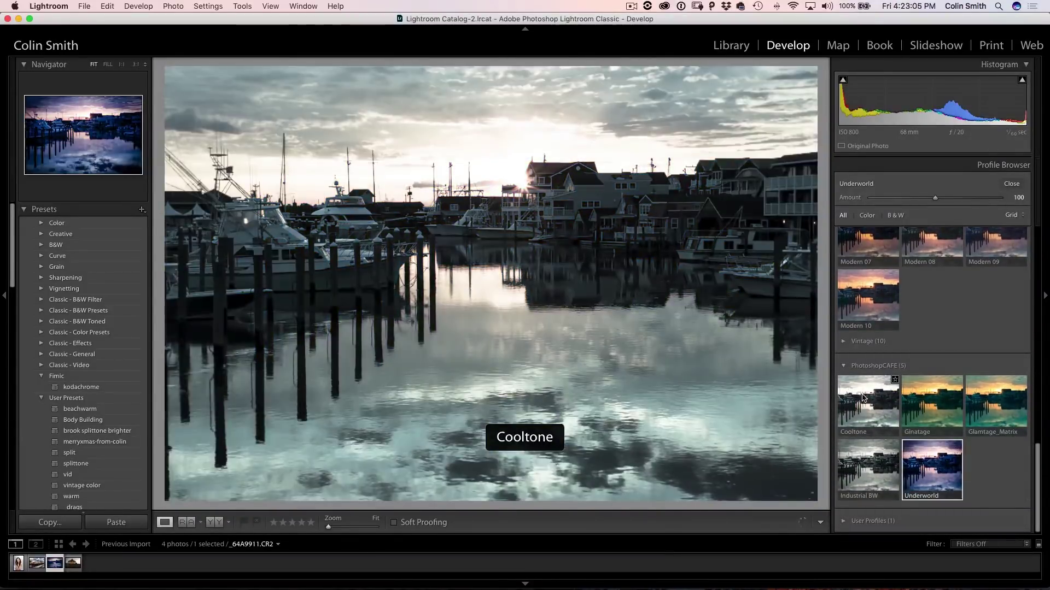
left_click(867, 403)
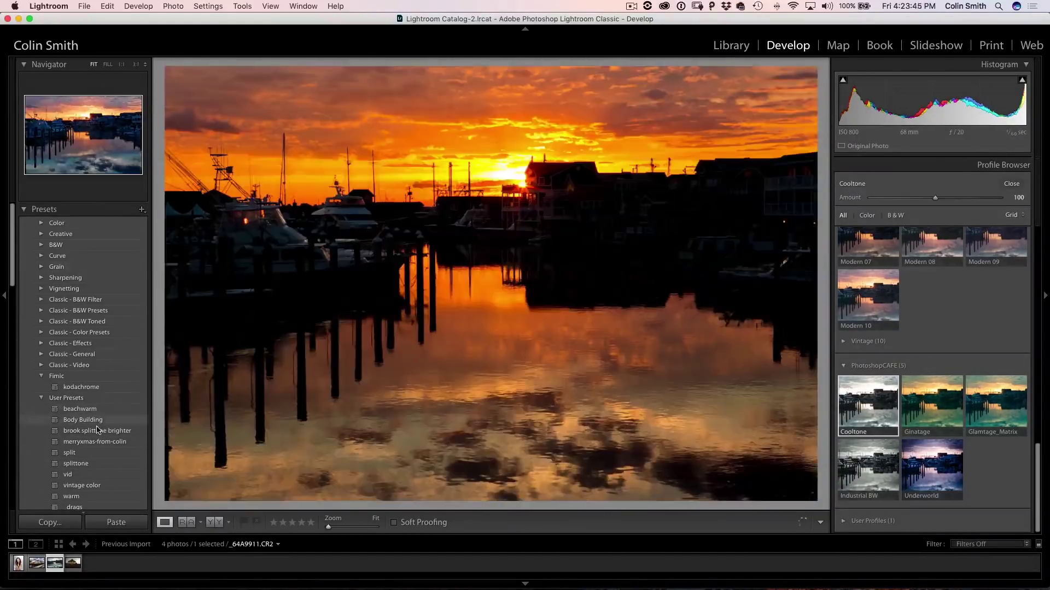
- Reapply Cooltone, close the profile browser, then apply the warm user preset
scroll(93, 481, "down", 6)
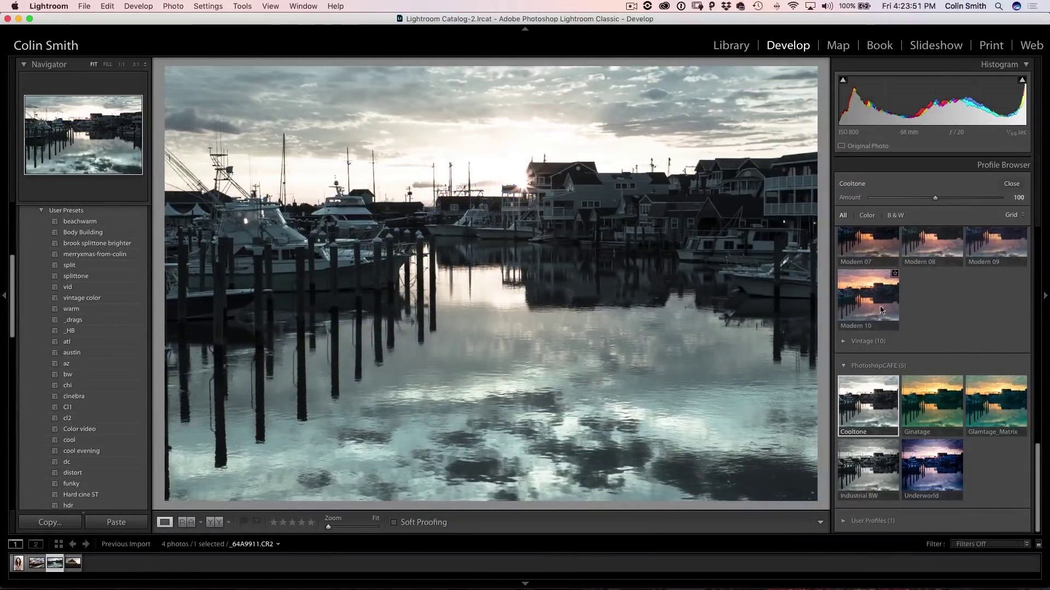
left_click(873, 405)
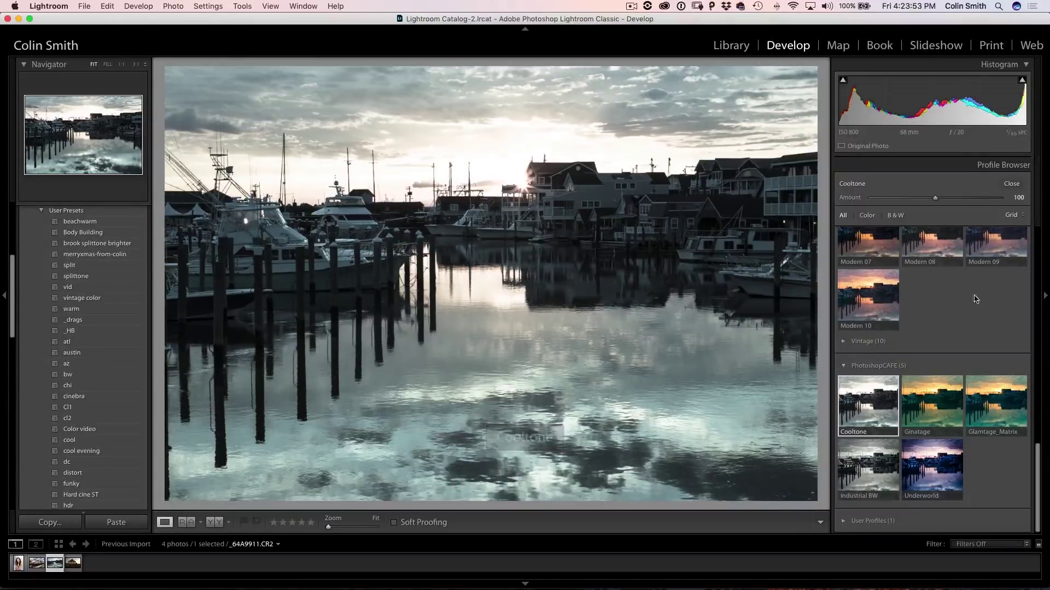
left_click(1012, 185)
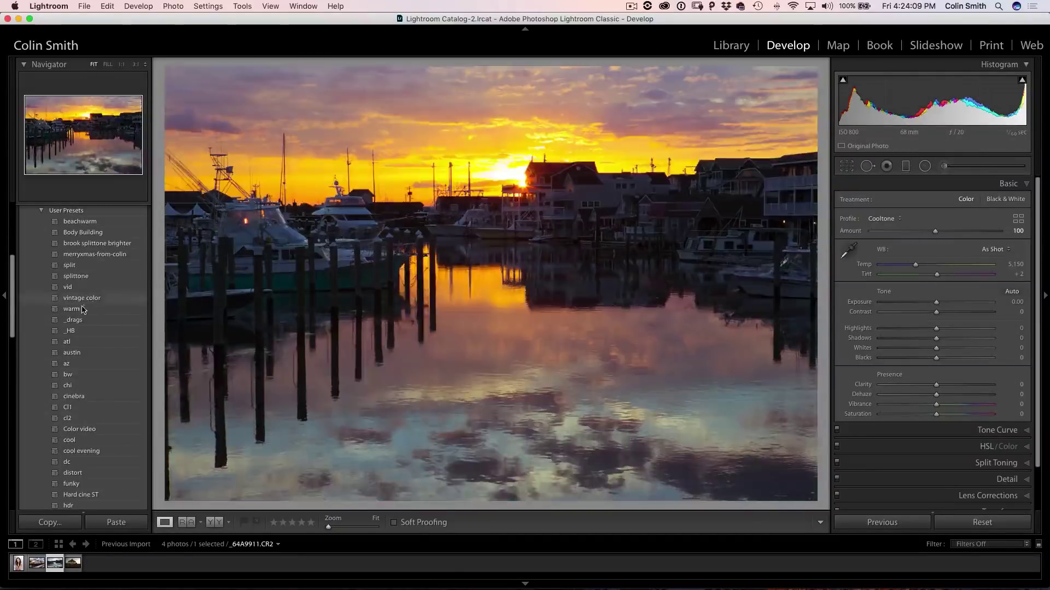
left_click(71, 309)
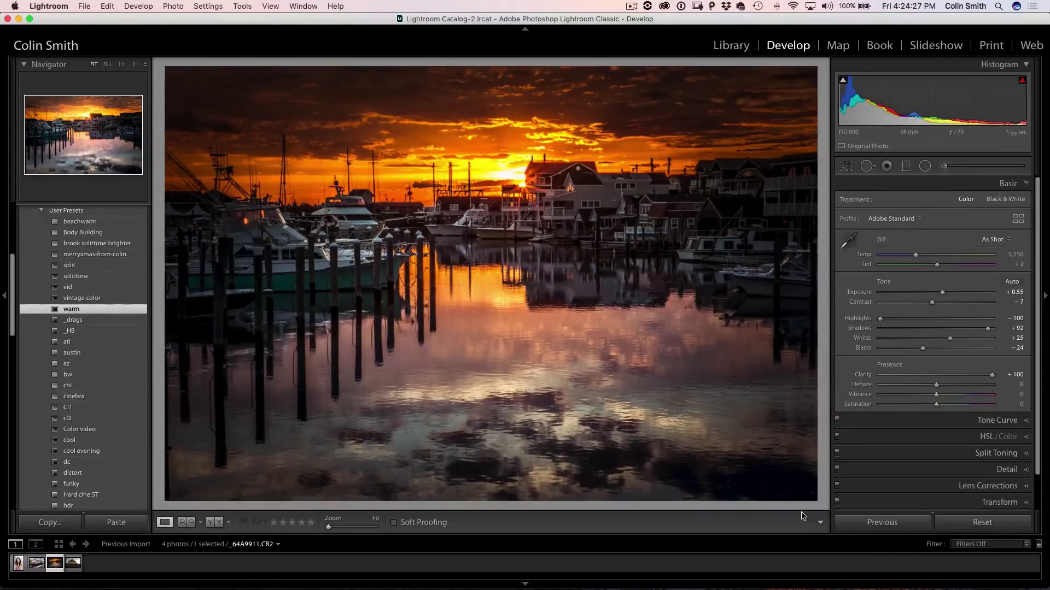
- Reset the photo and try Adobe Landscape and other profiles from the Profile dropdown
left_click(981, 523)
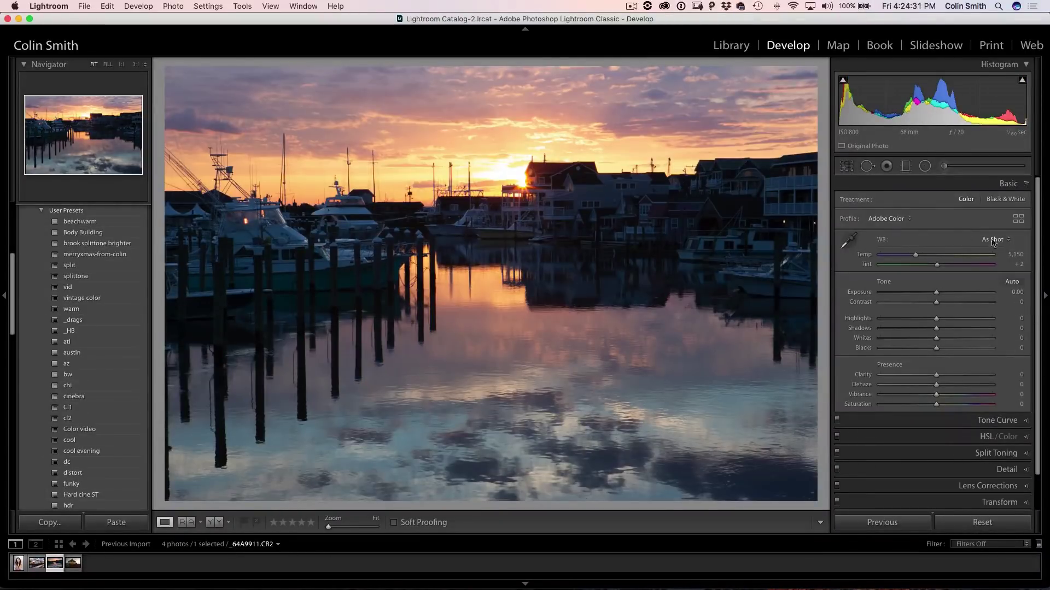
left_click(902, 219)
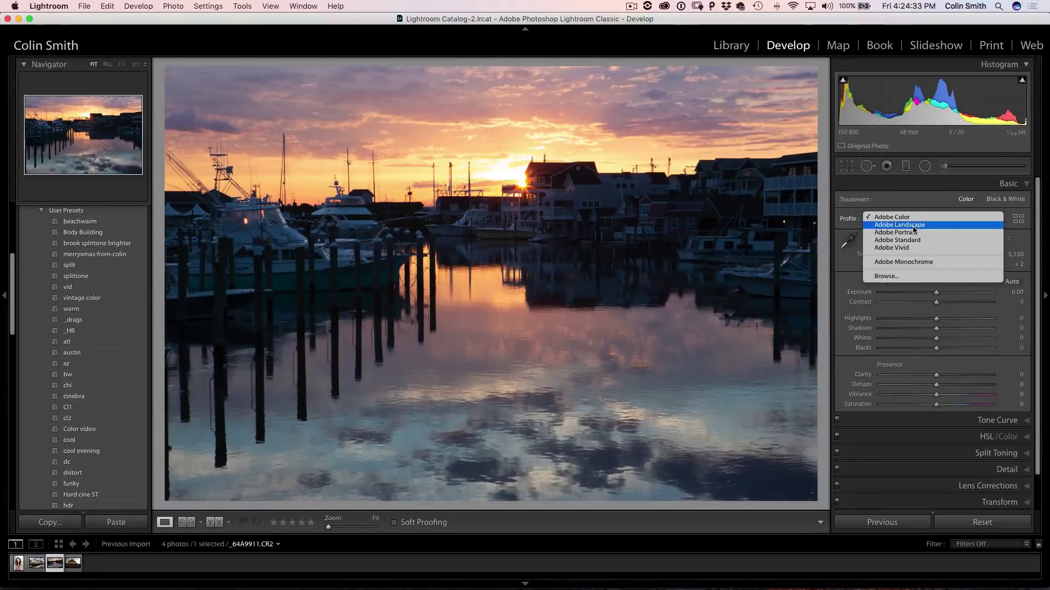
left_click(911, 226)
left_click(902, 221)
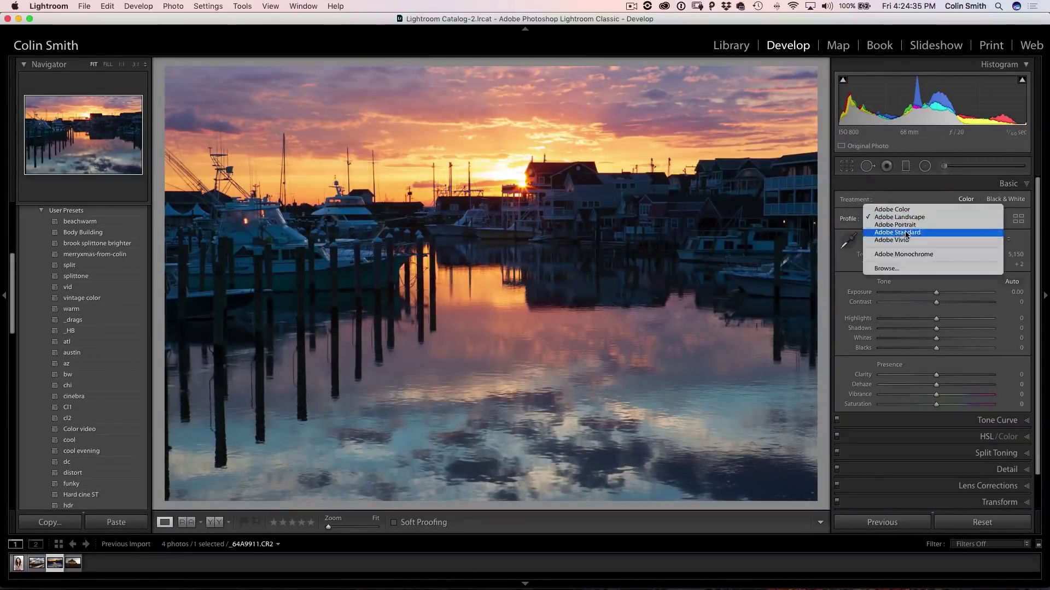
left_click(910, 219)
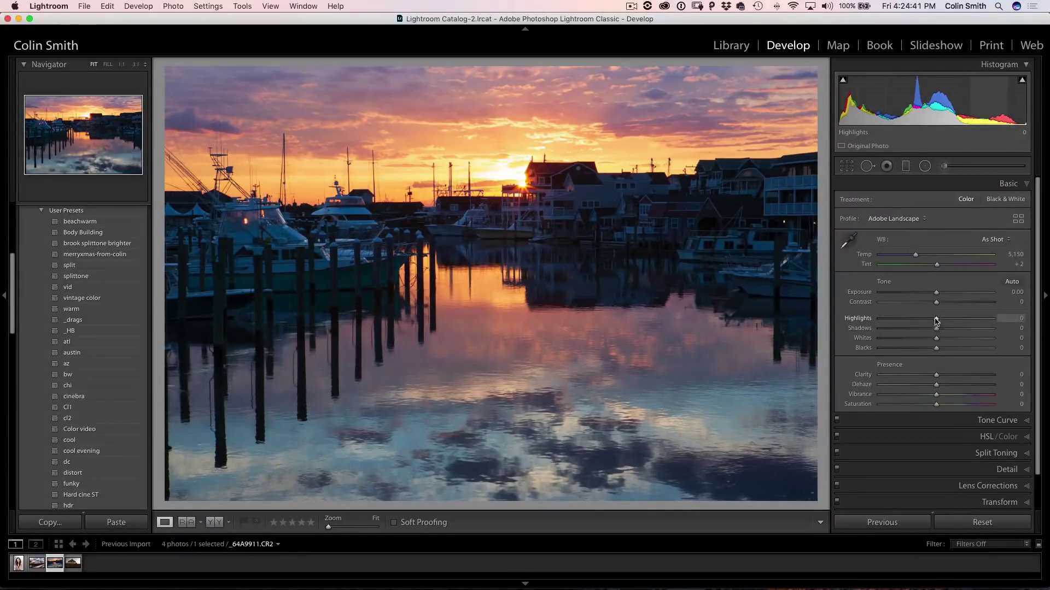
- Set Highlights to −76 and Temp to 5,599, adjust Whites and Blacks, and try Dehaze
mouse_move(936, 321)
left_mouse_down()
mouse_move(894, 322)
mouse_move(951, 330)
left_mouse_up()
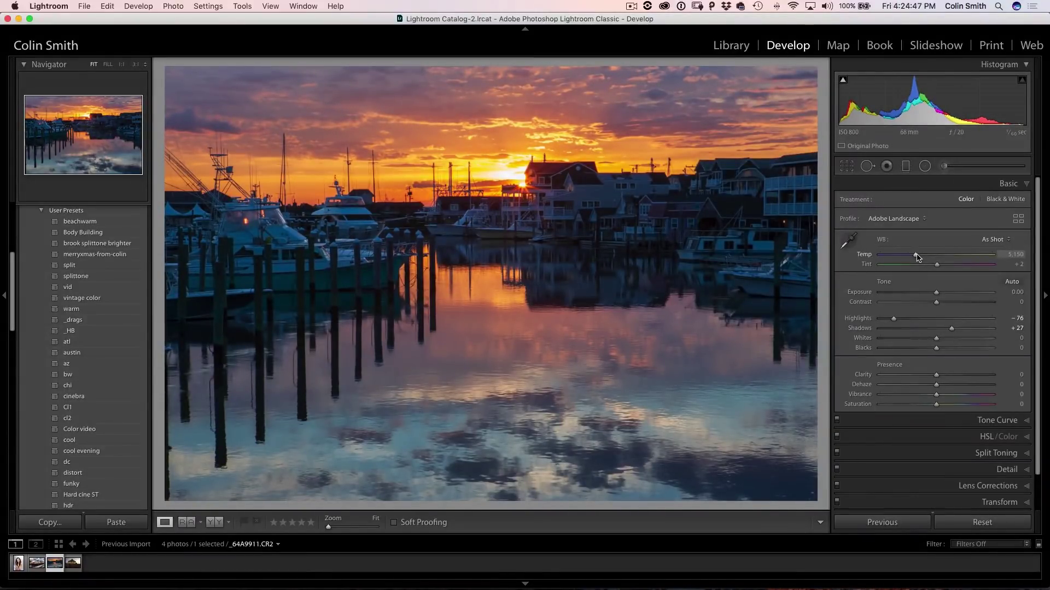
left_click_drag(917, 255, 920, 256)
double_click(936, 339, "shift")
double_click(936, 348, "shift")
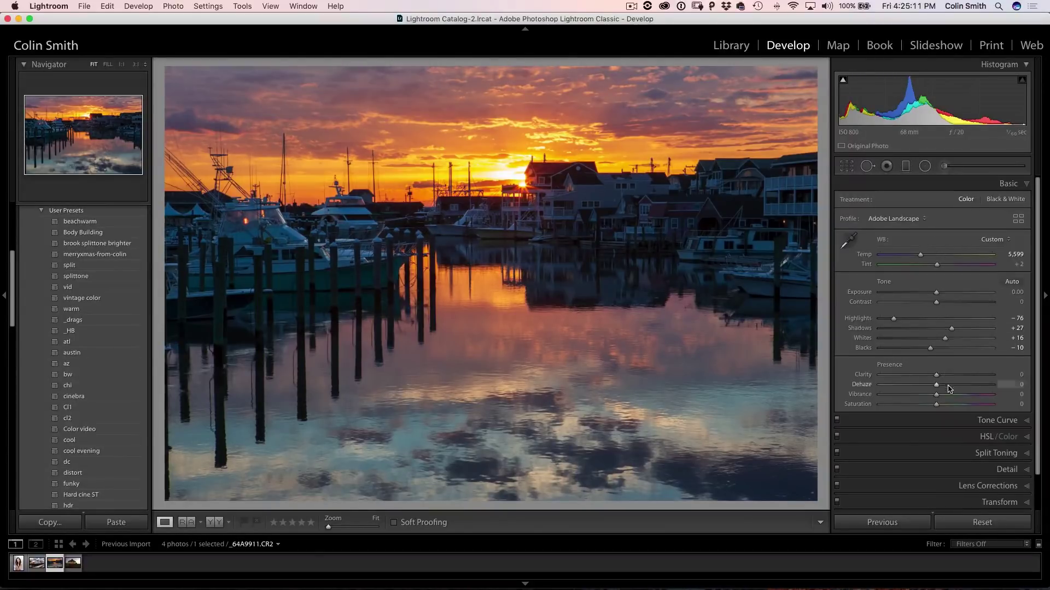
mouse_move(937, 386)
left_mouse_down()
mouse_move(957, 385)
mouse_move(921, 385)
mouse_move(936, 386)
left_mouse_up()
- Switch the profile to Adobe Portrait and open the full profile browser
left_click(913, 221)
left_click(915, 225)
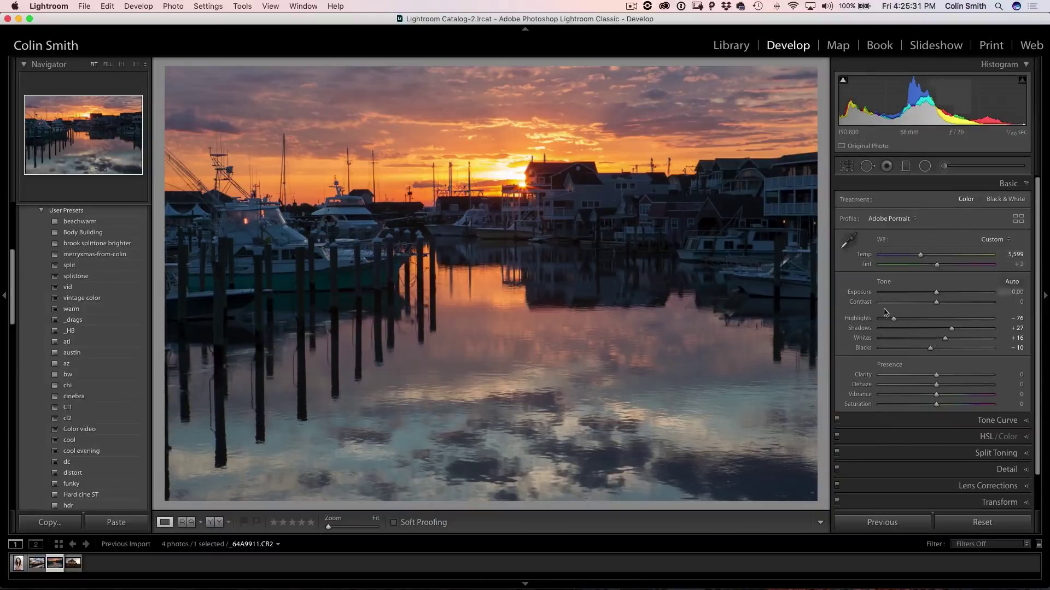
left_click(1018, 218)
left_click_drag(1039, 239, 1032, 465)
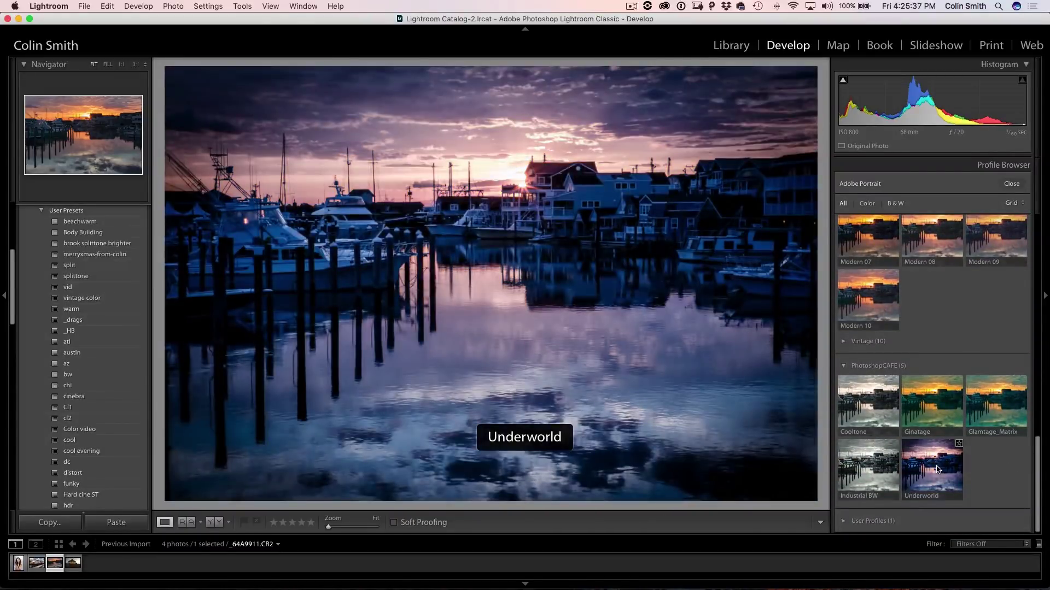
- Apply the PhotoshopCAFE Underworld profile, close the browser, then apply the atl user preset
left_click(937, 469)
left_click(1012, 185)
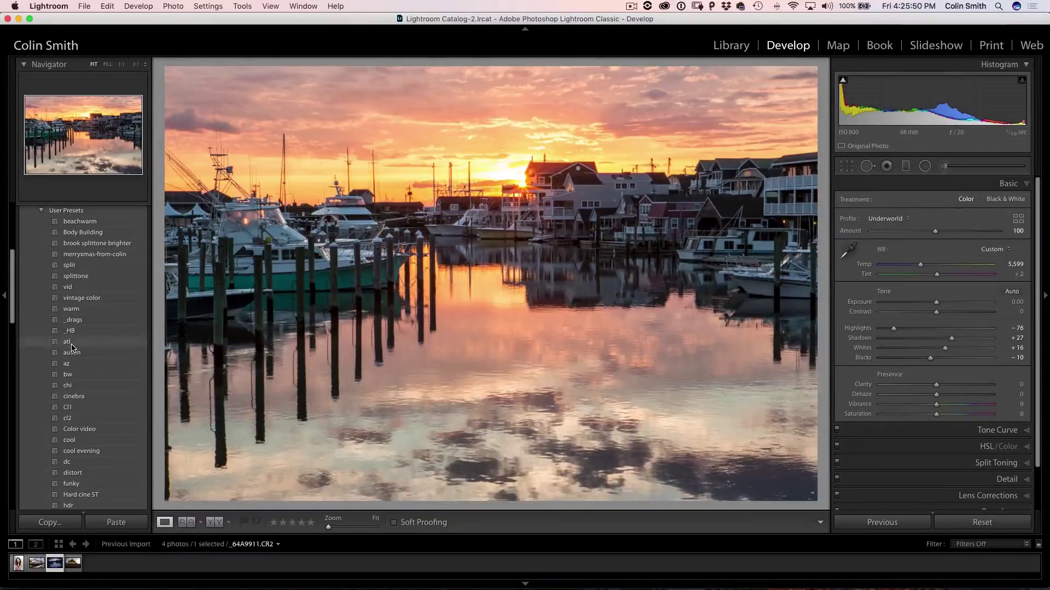
left_click(71, 346)
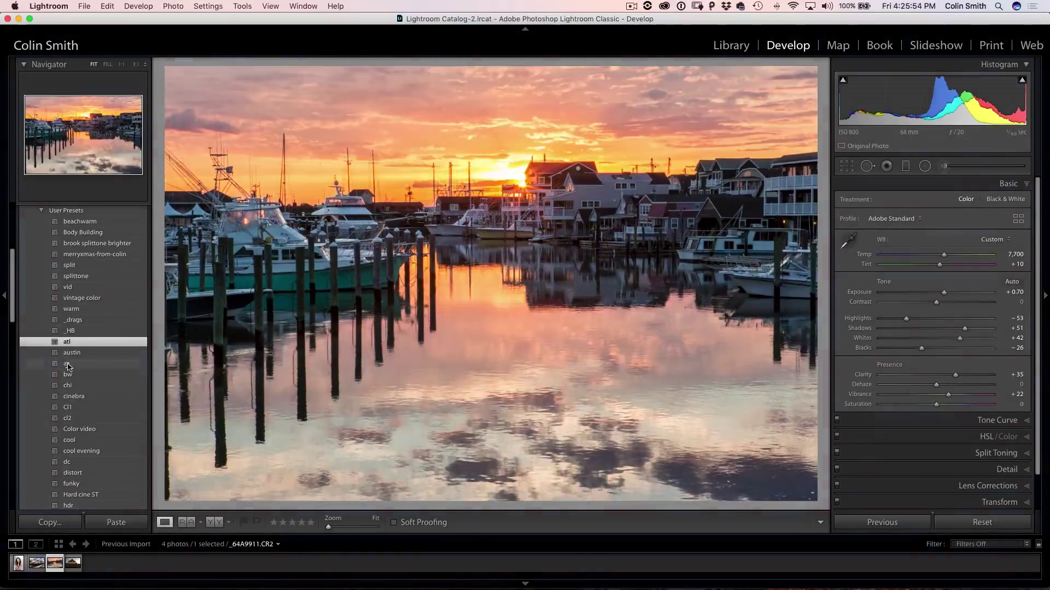
- Apply the az user preset, then the split user preset
left_click(67, 363)
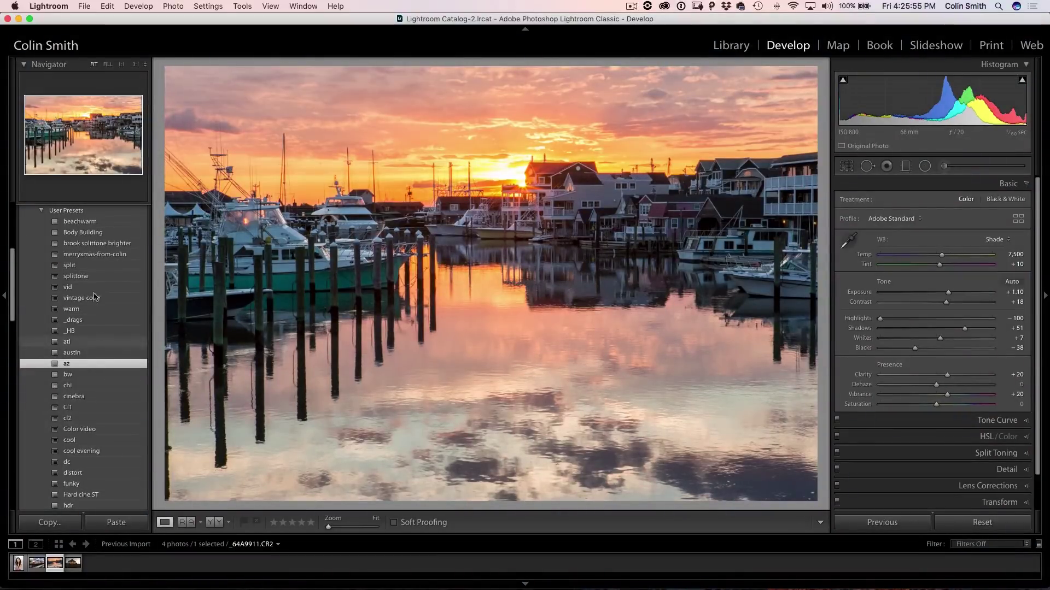
left_click(95, 265)
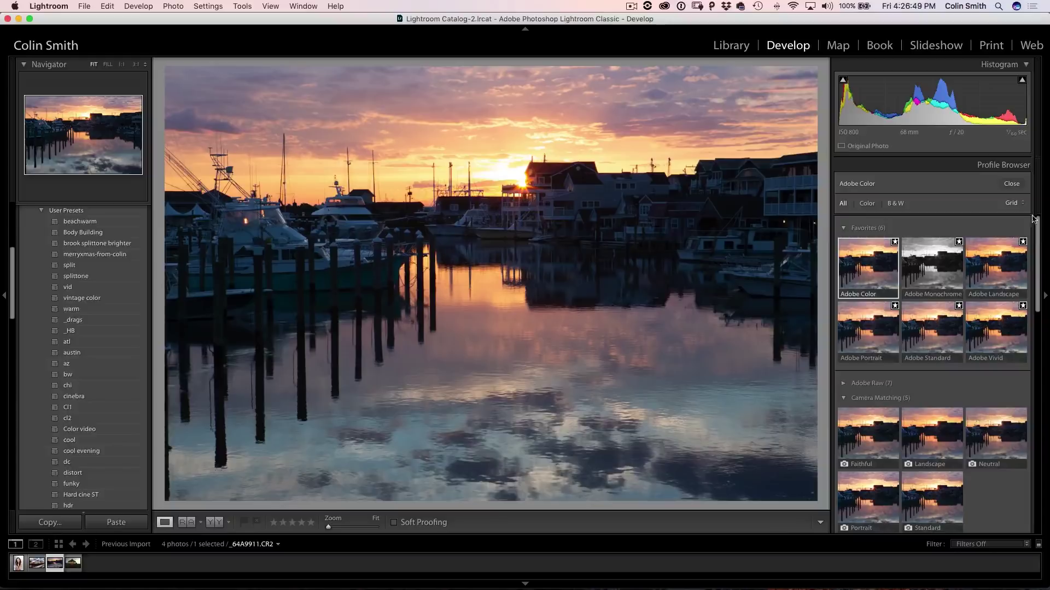
- Try Adobe Color, settle on Adobe Landscape from Favorites, and close the browser
left_click(869, 271)
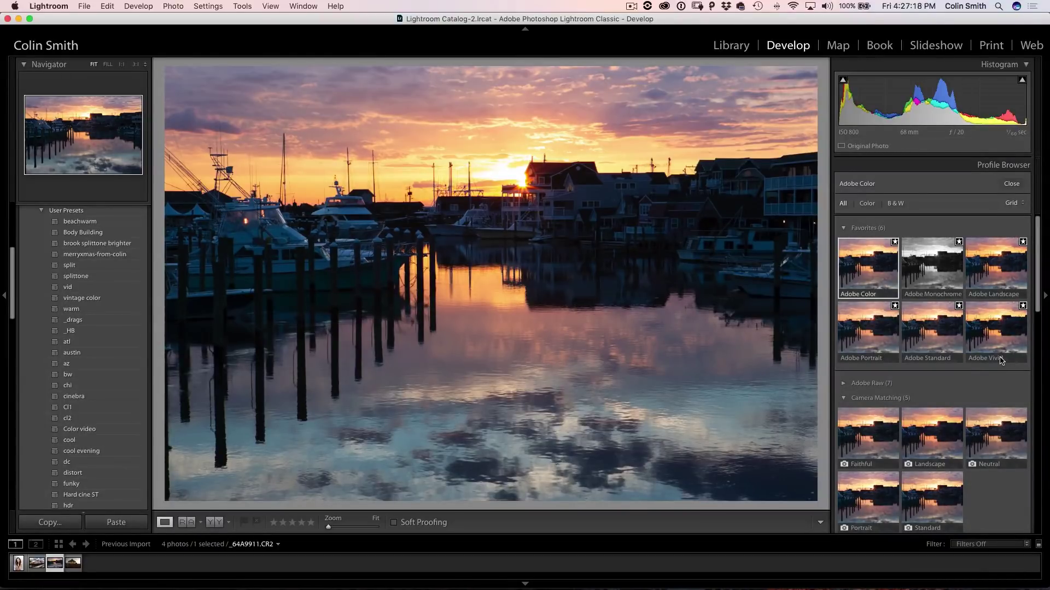
left_click(1013, 290)
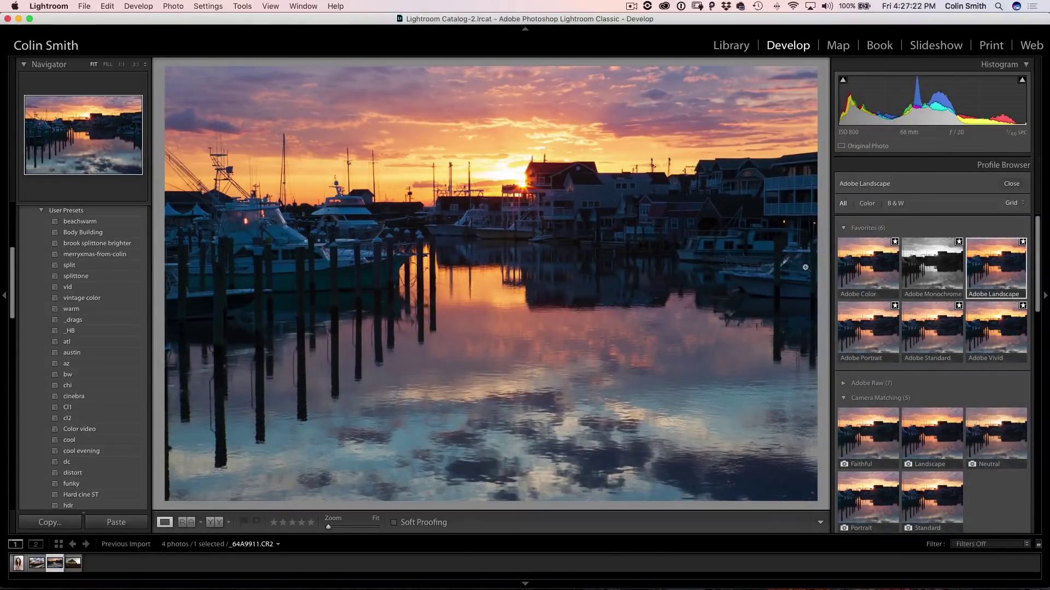
left_click(1013, 184)
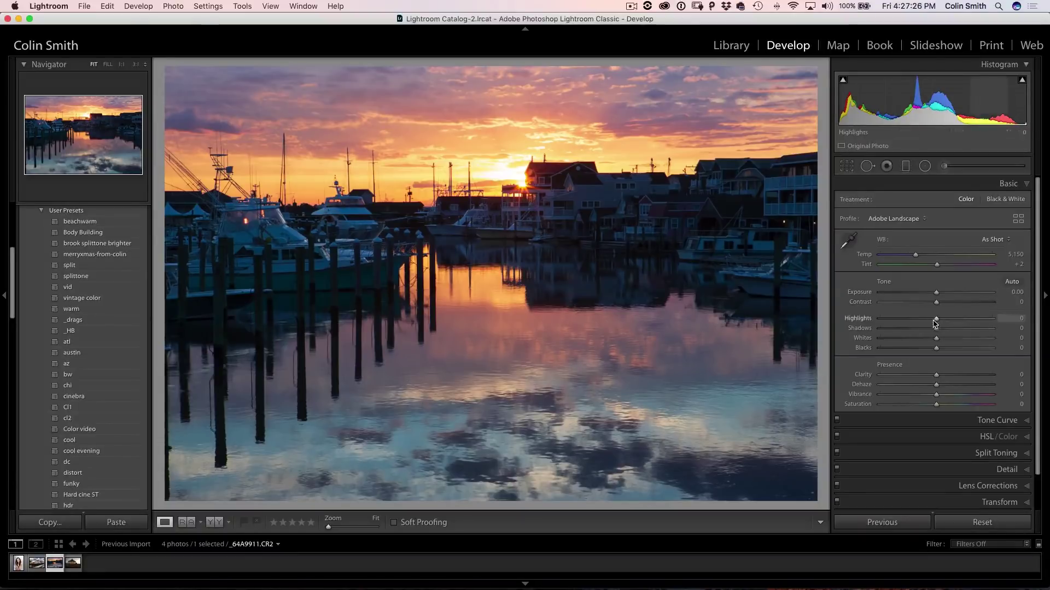
- Set Highlights −79, Exposure +0.35, Temp 6,034, Contrast +38 and Vibrance −16
left_click_drag(936, 318, 985, 330)
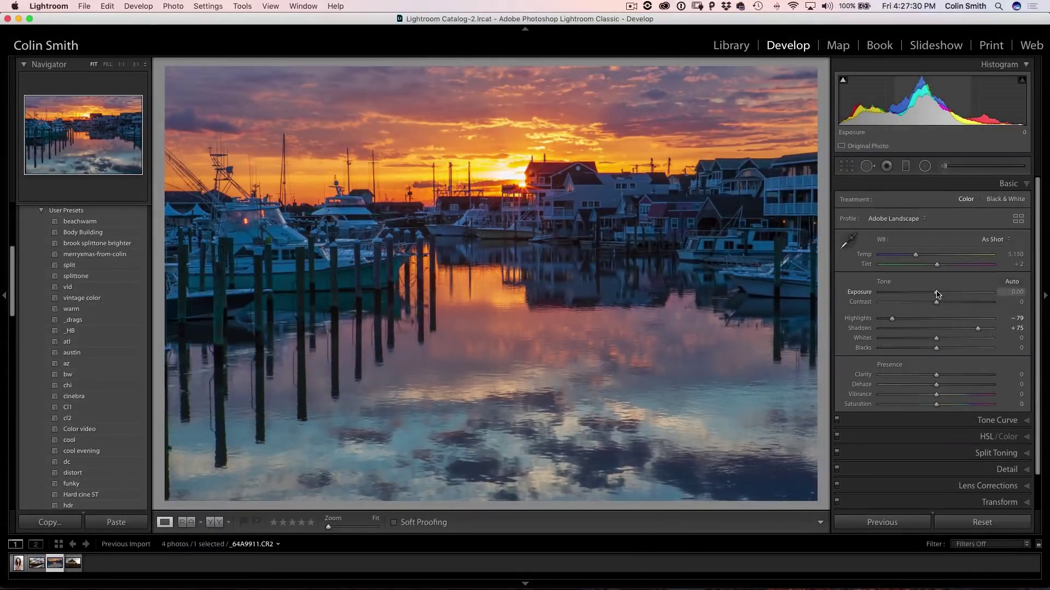
left_click_drag(937, 294, 940, 293)
left_click_drag(915, 255, 926, 258)
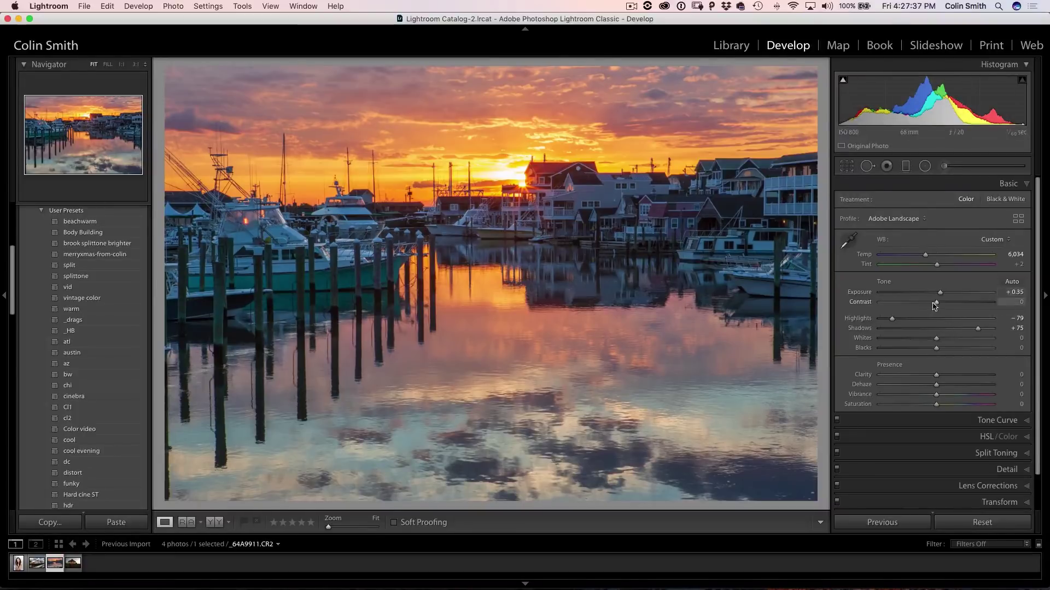
left_click_drag(936, 304, 956, 310)
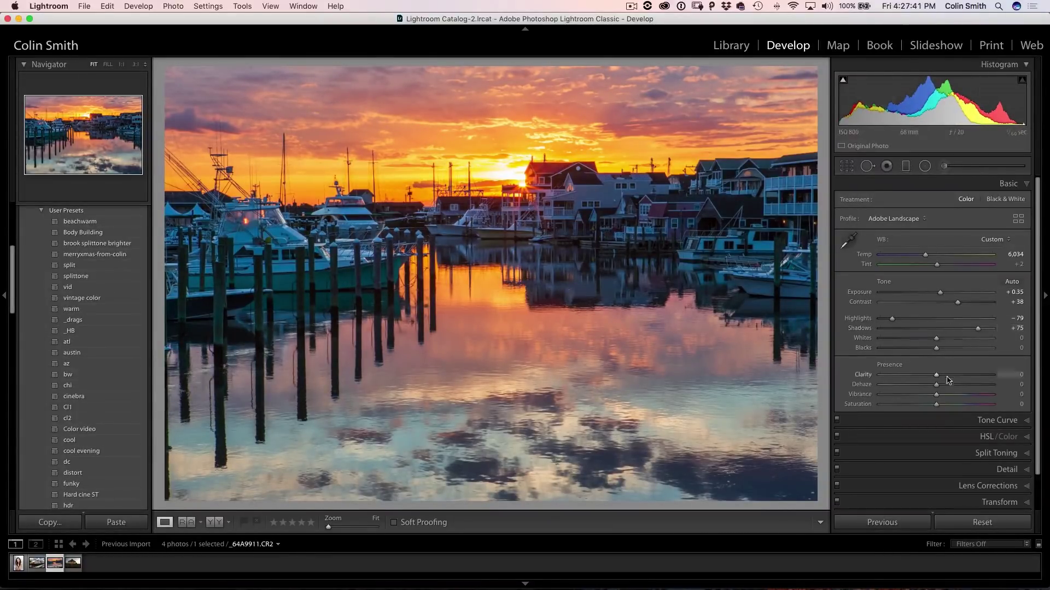
left_click_drag(937, 396, 927, 397)
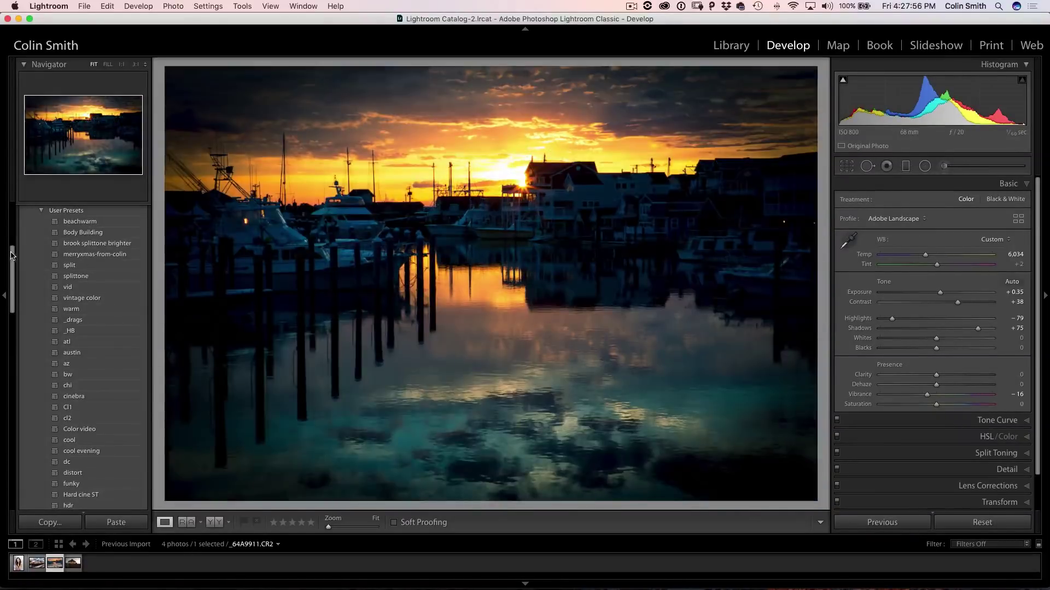
scroll(105, 217, "up", 8)
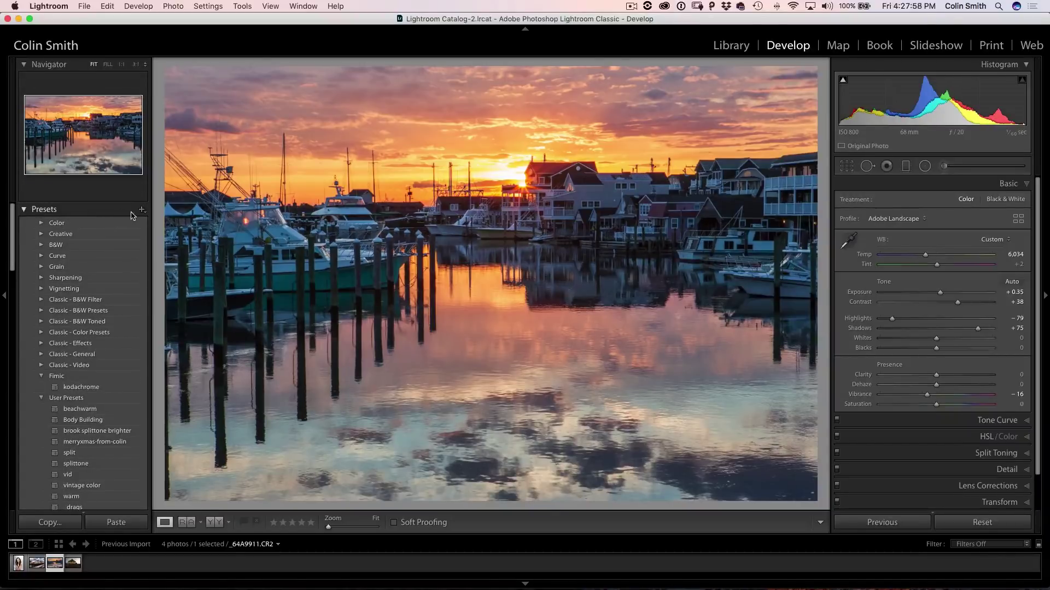
- Save a 'mody' preset in User Presets with Treatment & Profile excluded
left_click(141, 211)
left_click(154, 221)
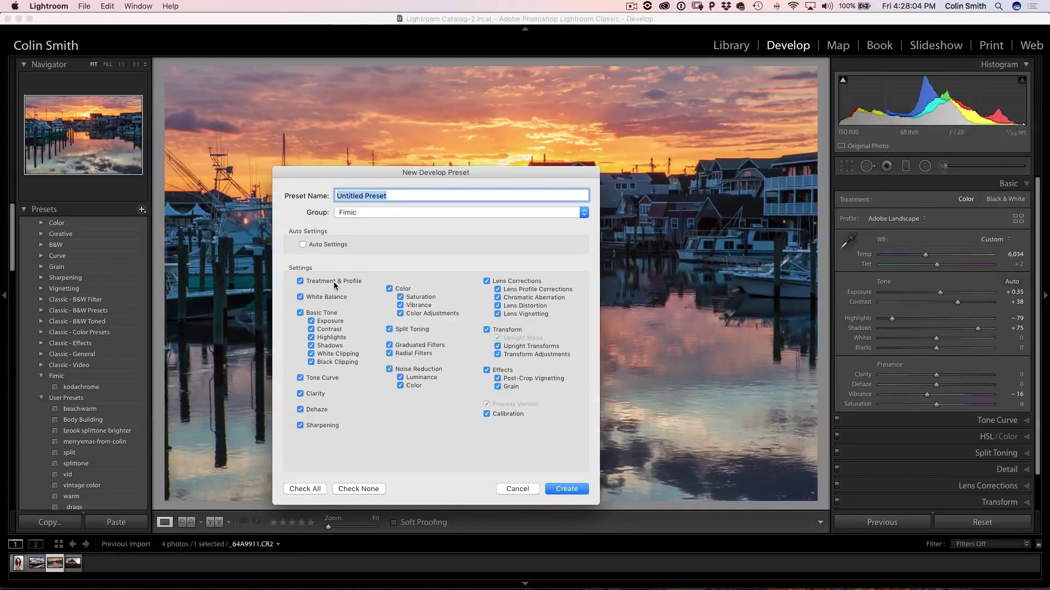
left_click(300, 281)
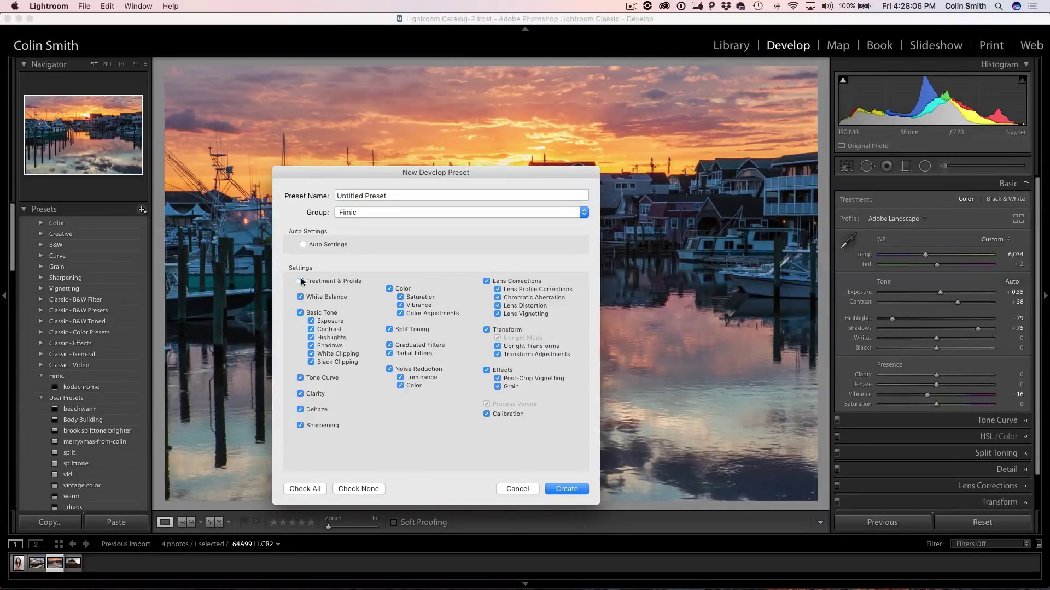
type("y")
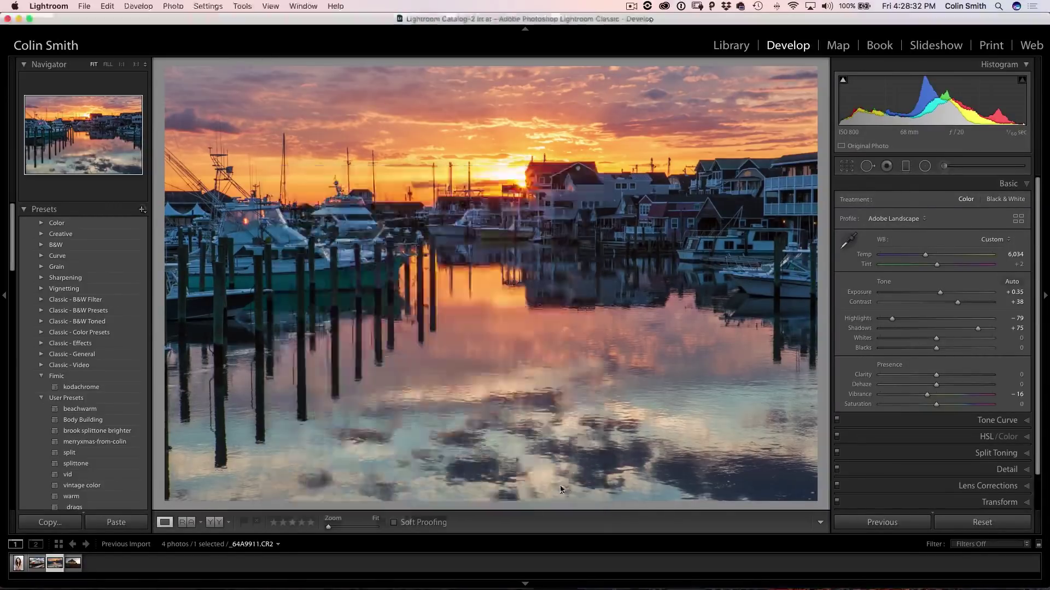
left_click(567, 489)
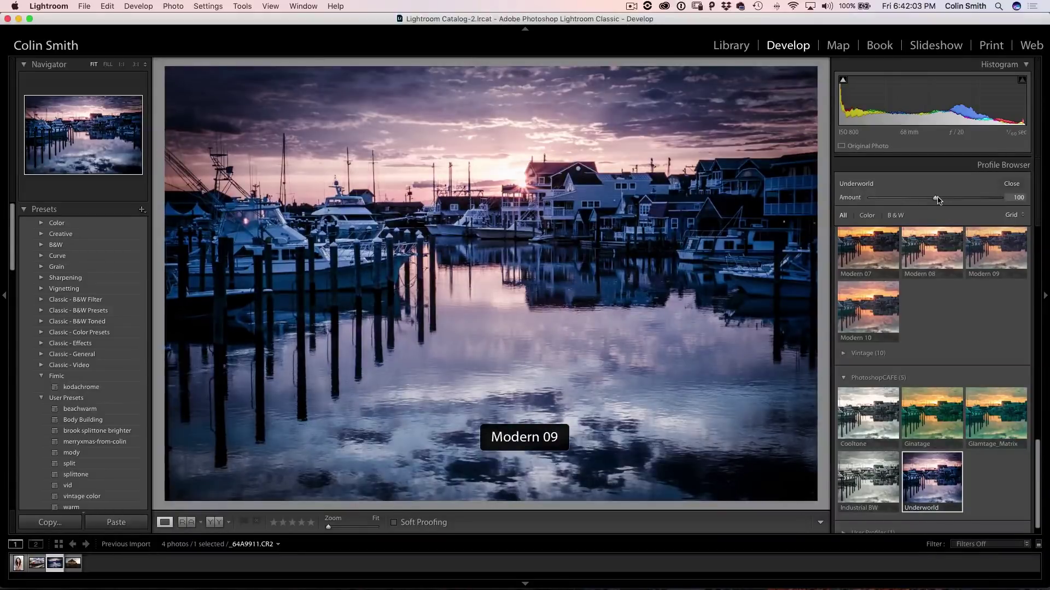
- Try Underworld Amount strengths around 72 and higher, then reset it to 100
left_click_drag(938, 199, 898, 200)
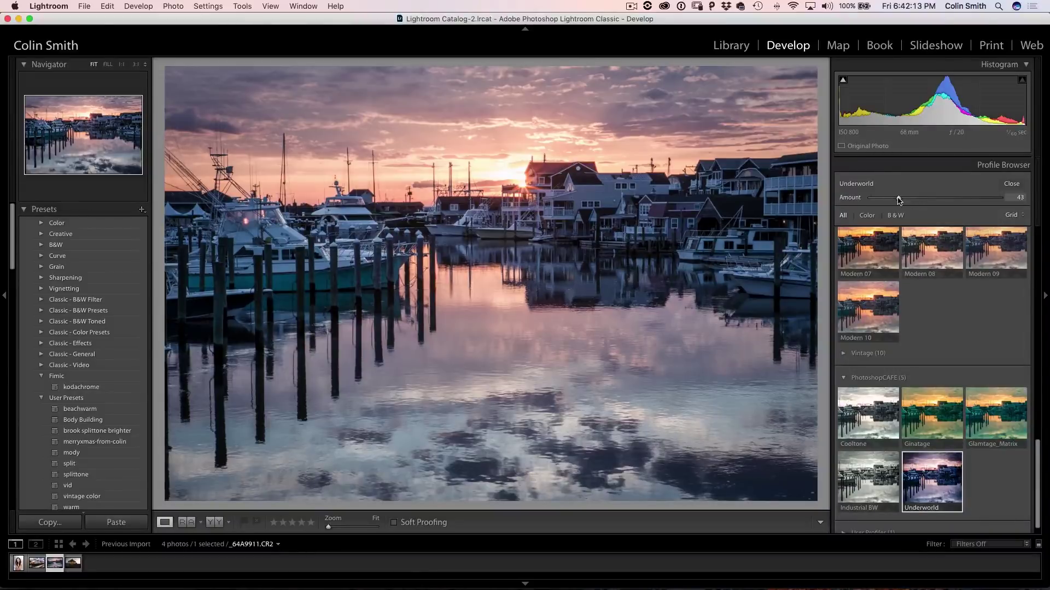
left_click_drag(899, 200, 1004, 202)
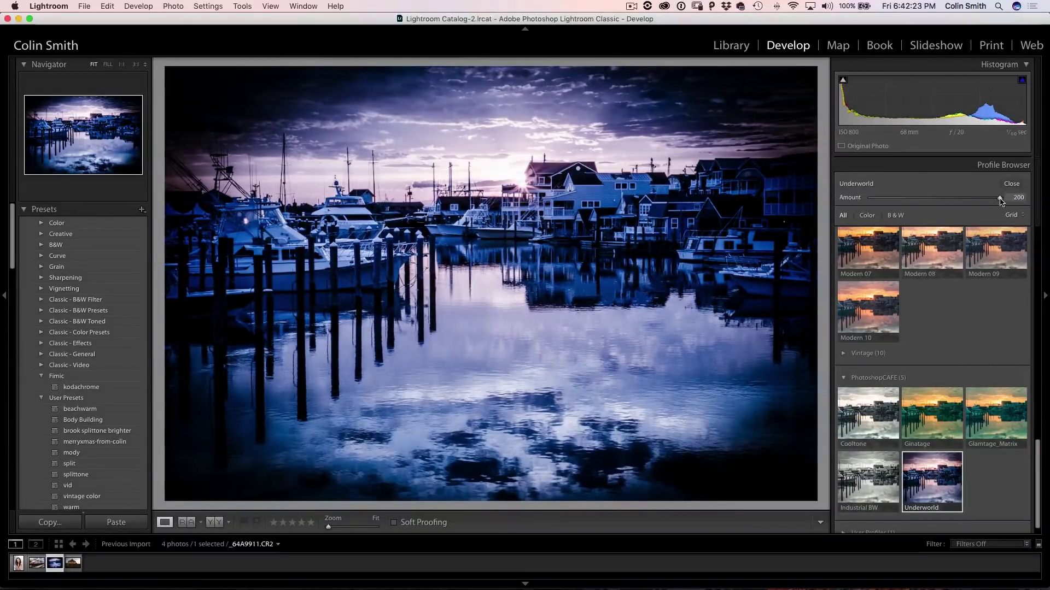
double_click(923, 201)
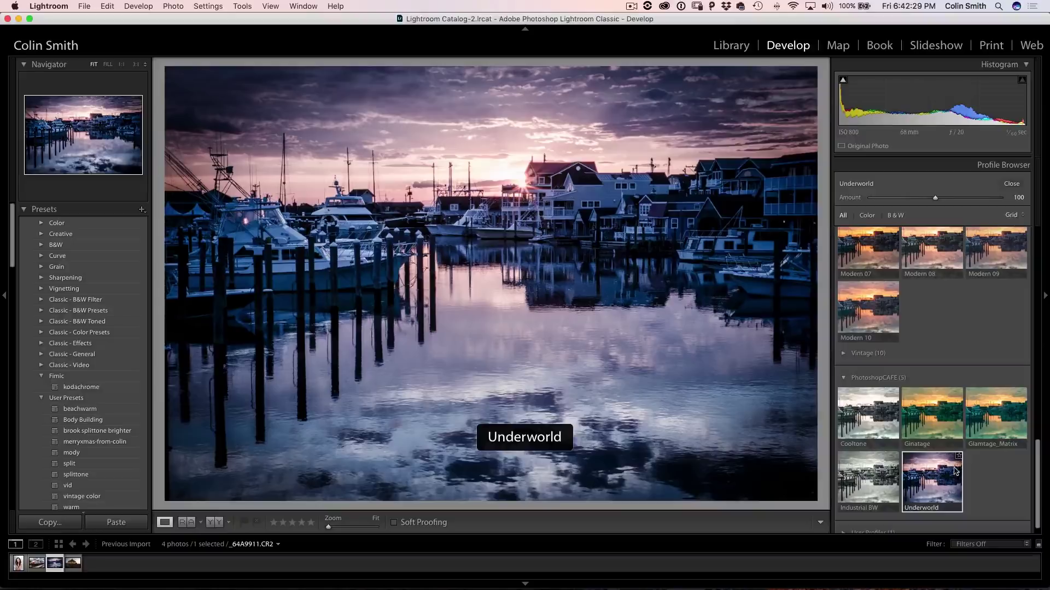
- Unstar Underworld in the Favorites group, leaving only the six Adobe profiles
scroll(957, 448, "up", 2)
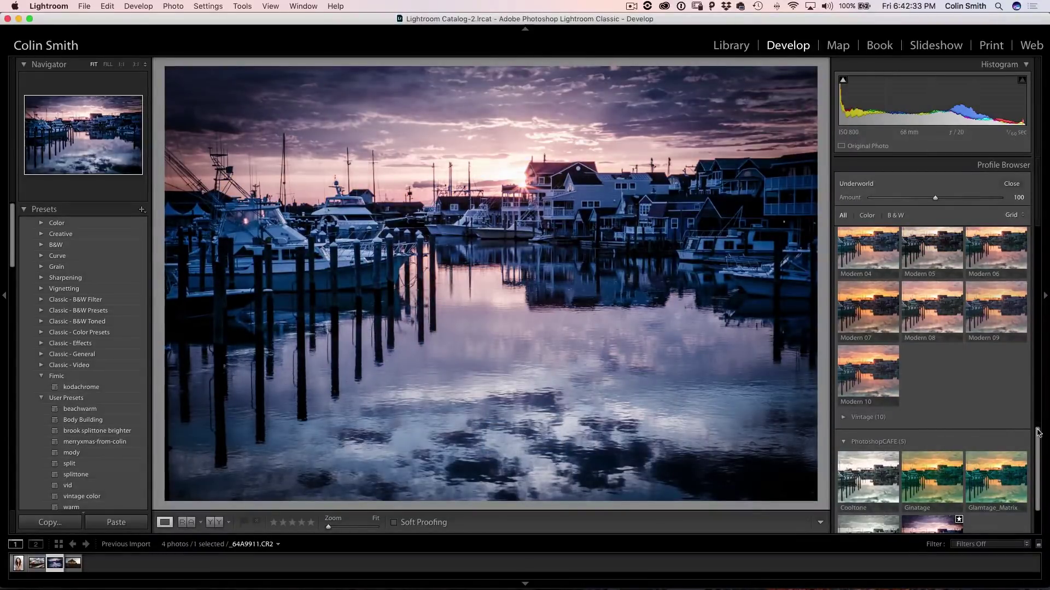
left_click_drag(1038, 432, 1040, 229)
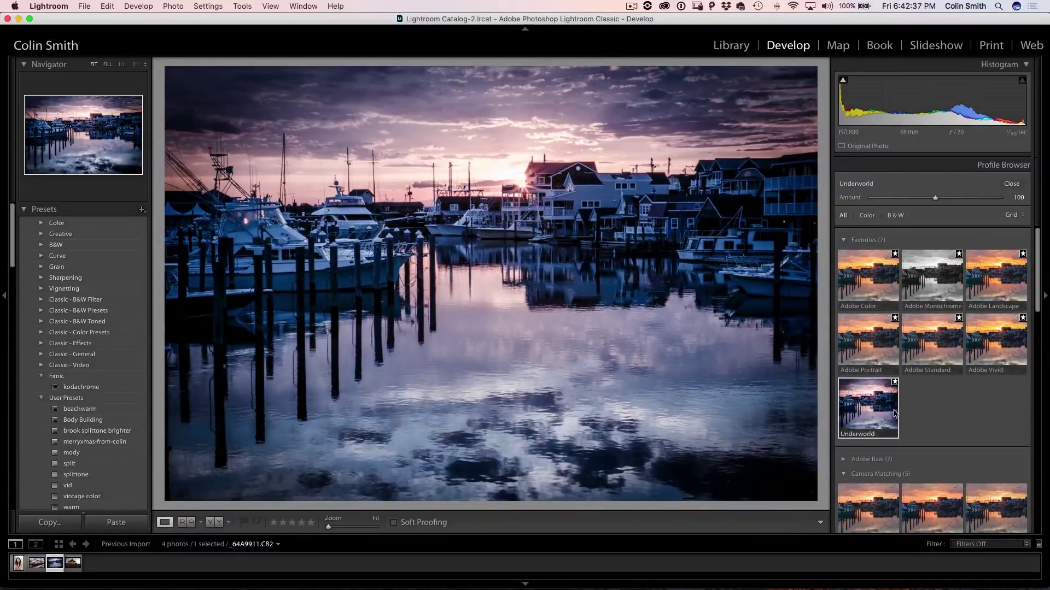
left_click(894, 382)
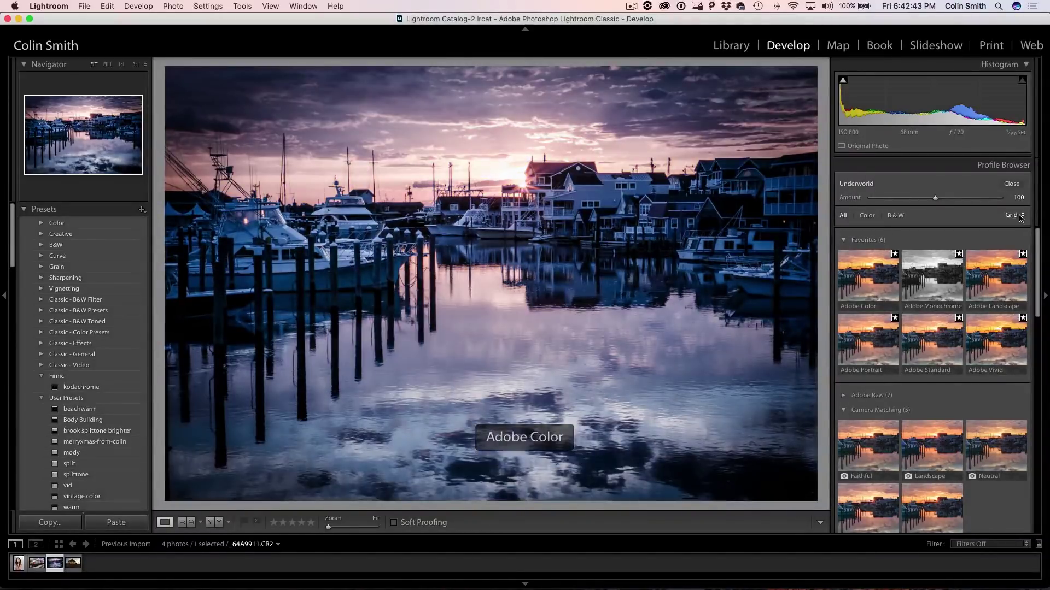
left_click(1020, 218)
- Preview the profiles as Large thumbnails, then switch the Profile Browser to List view
left_click(1021, 224)
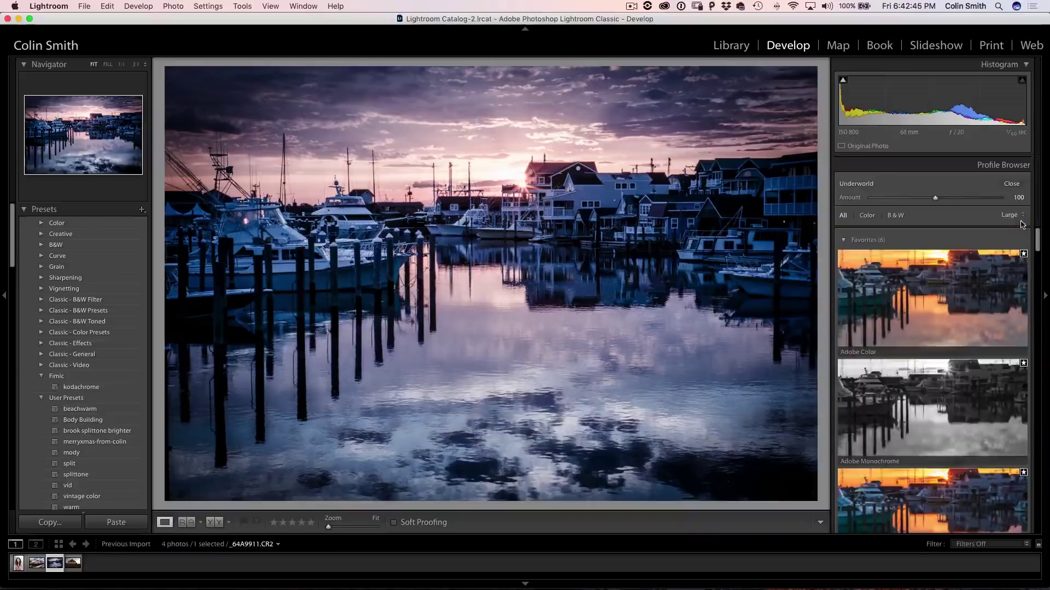
left_click_drag(1037, 239, 990, 493)
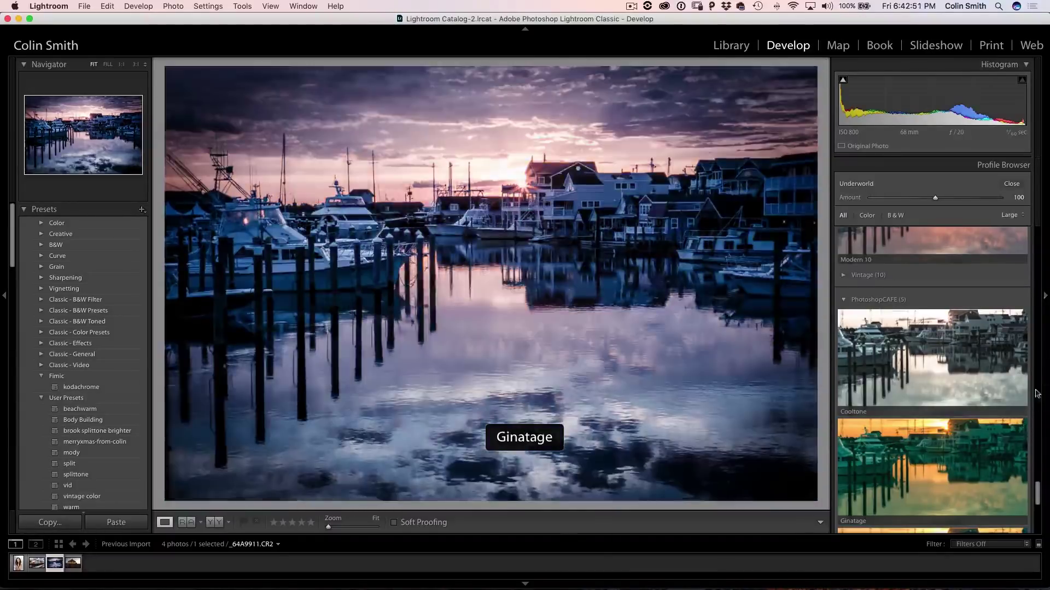
left_click_drag(1037, 484, 1039, 240)
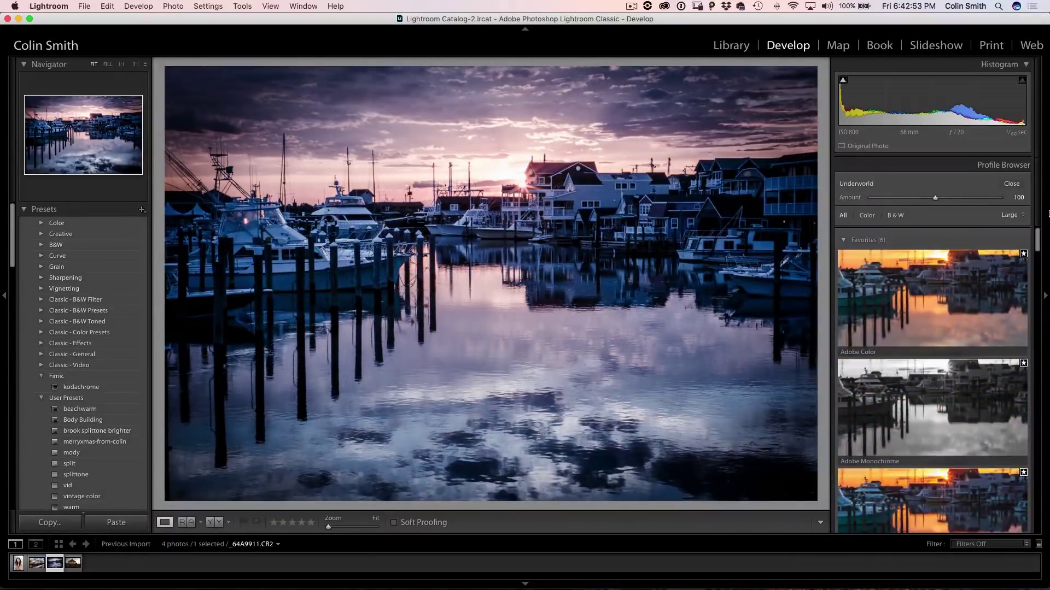
left_click(1014, 214)
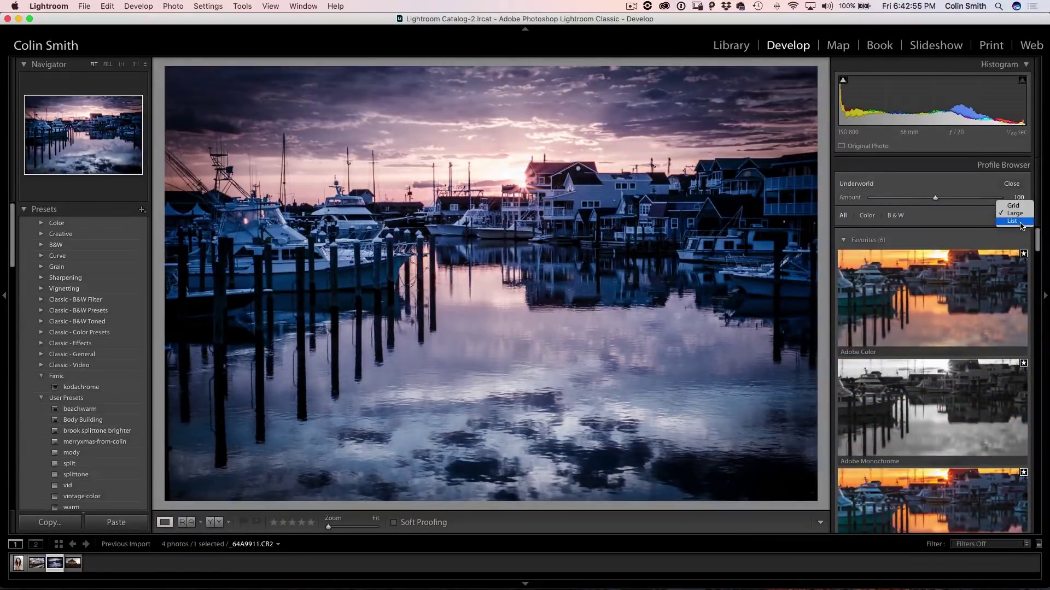
left_click(1019, 221)
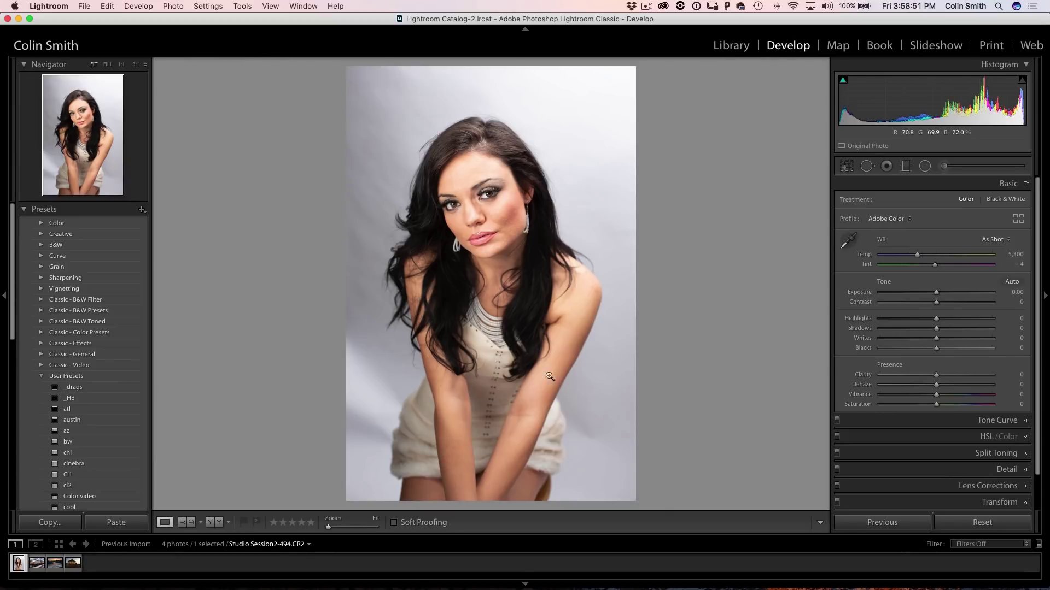
left_click(54, 8)
- Reveal the Lightroom presets folder in Finder from the Presets tab of Preferences
left_click(57, 37)
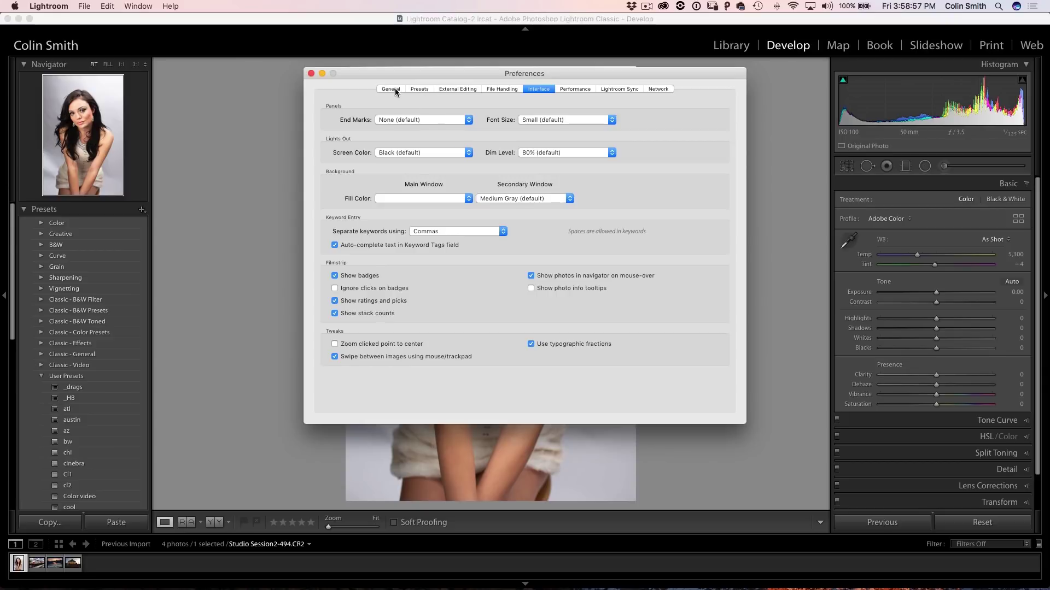
left_click(409, 88)
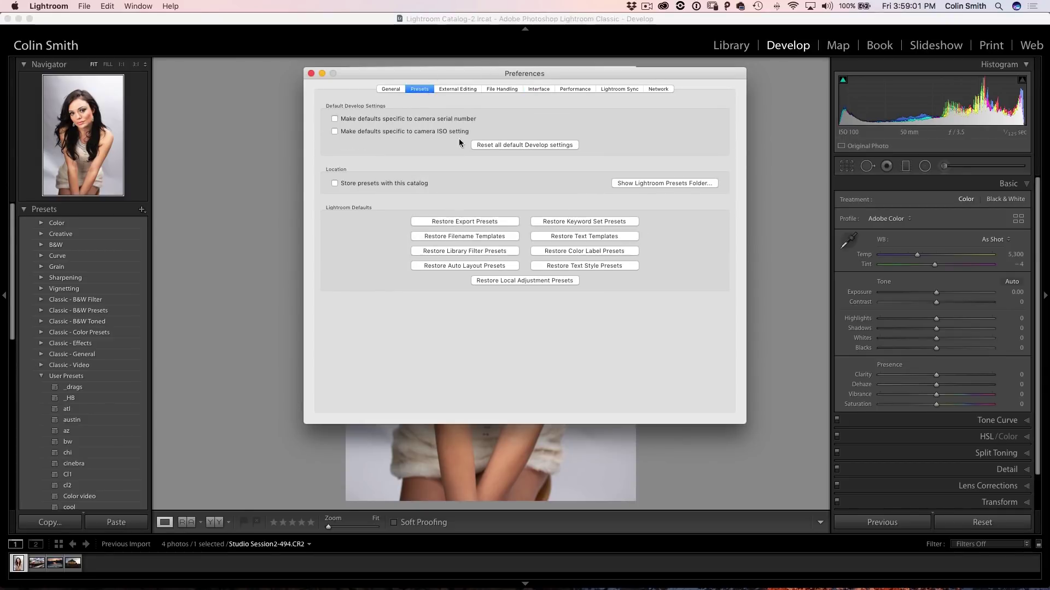
left_click(670, 183)
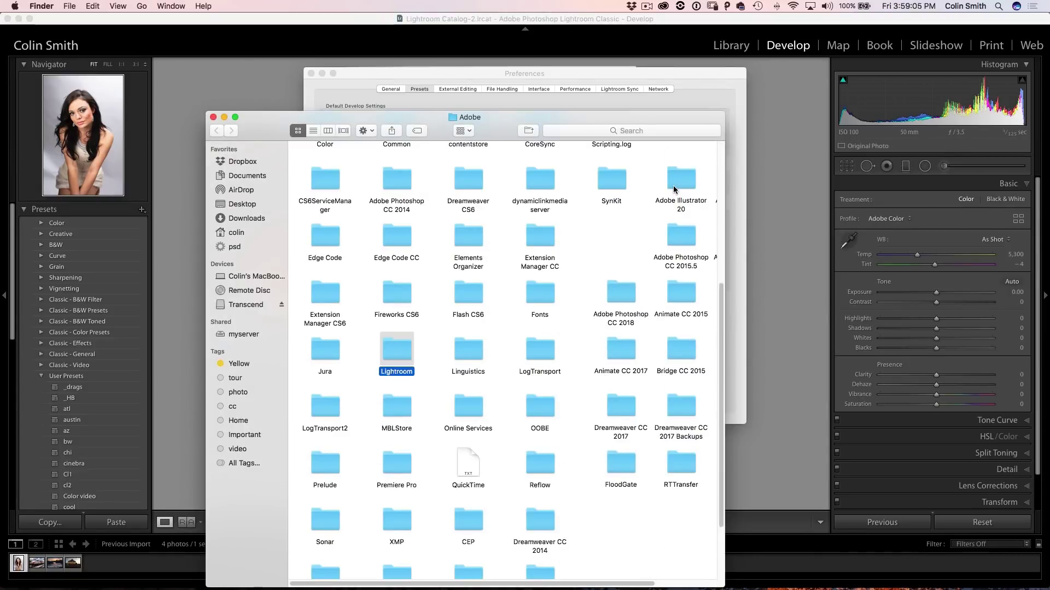
- List the Adobe folder and expand CameraRaw > Settings to reveal its .xmp preset files
left_click_drag(500, 127, 588, 61)
left_click(402, 65)
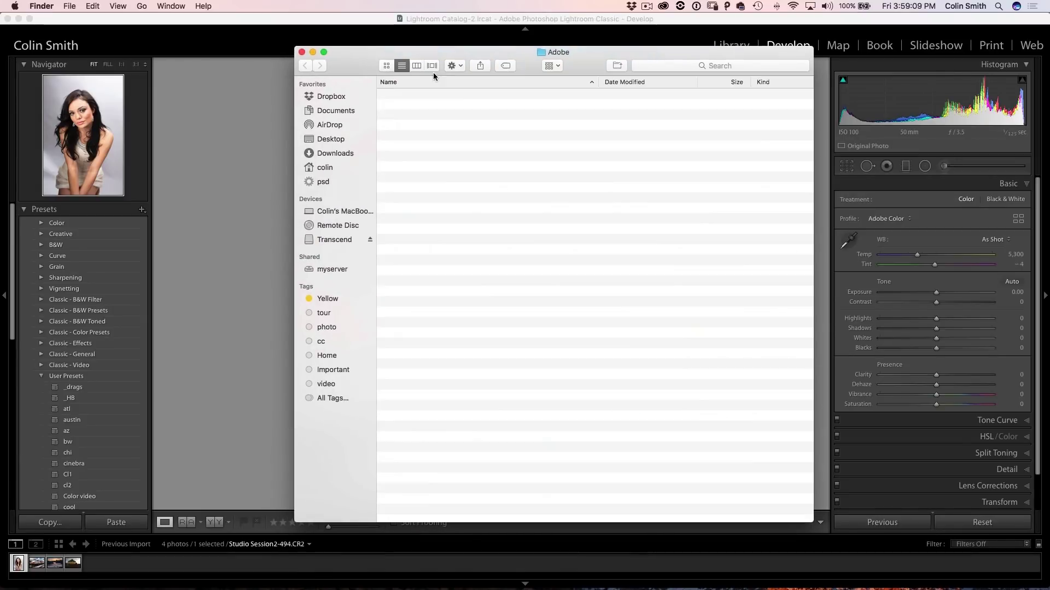
left_click_drag(358, 68, 368, 62)
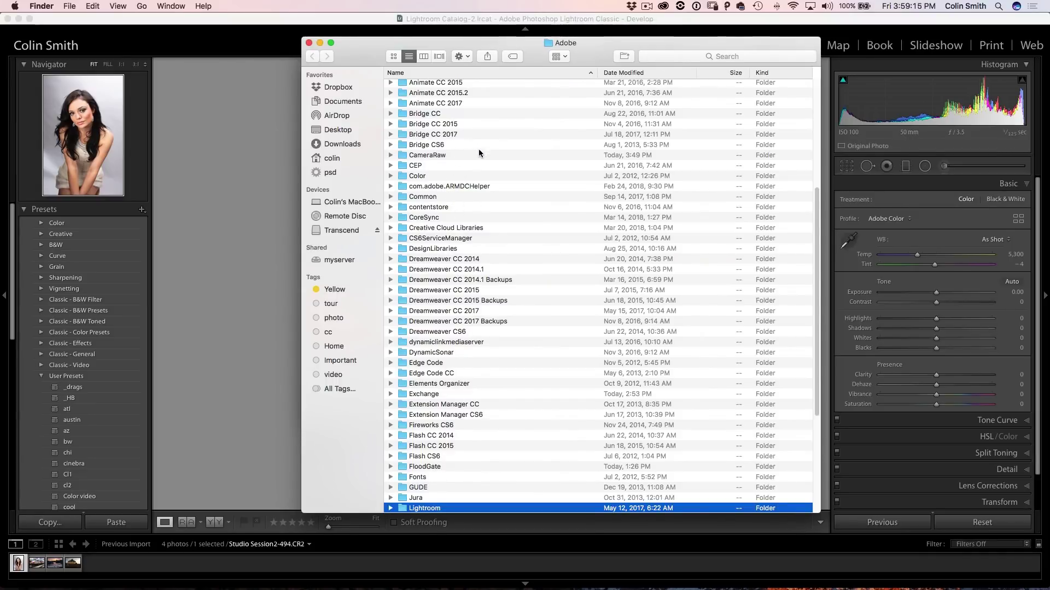
left_click(405, 156)
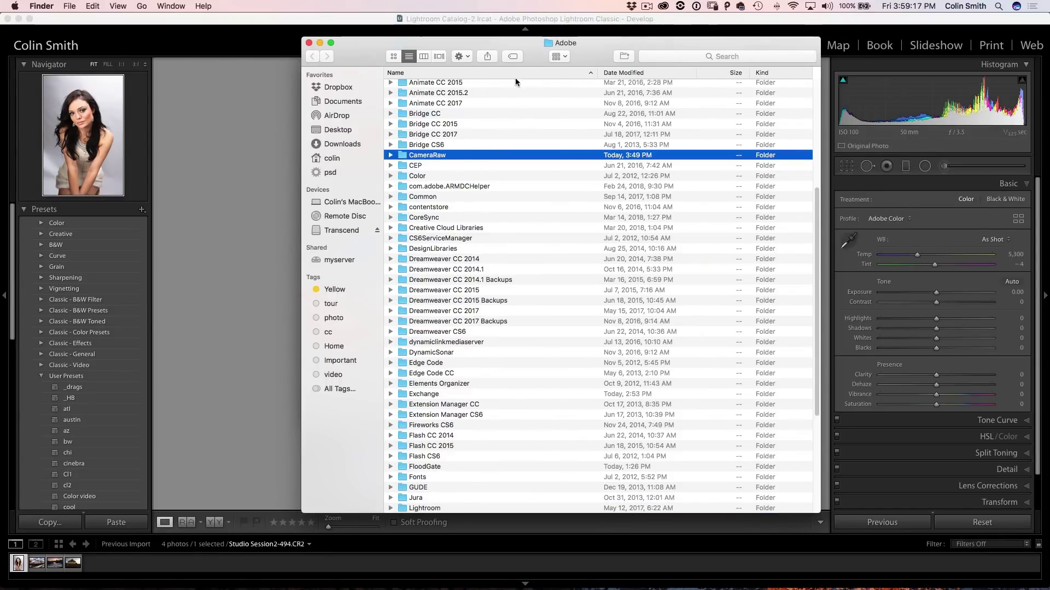
left_click(548, 46, "super")
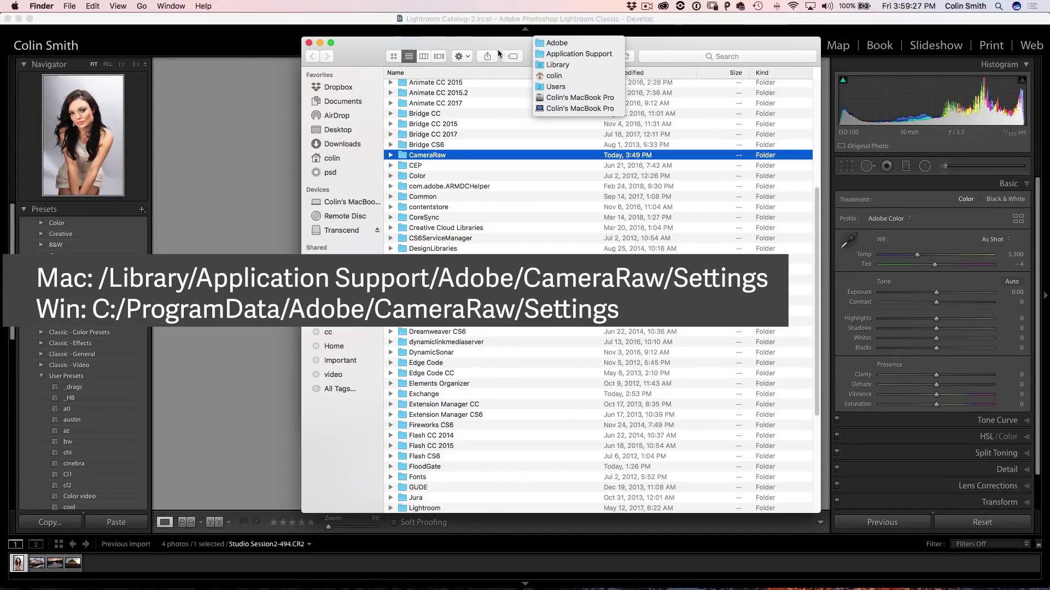
left_click(360, 58)
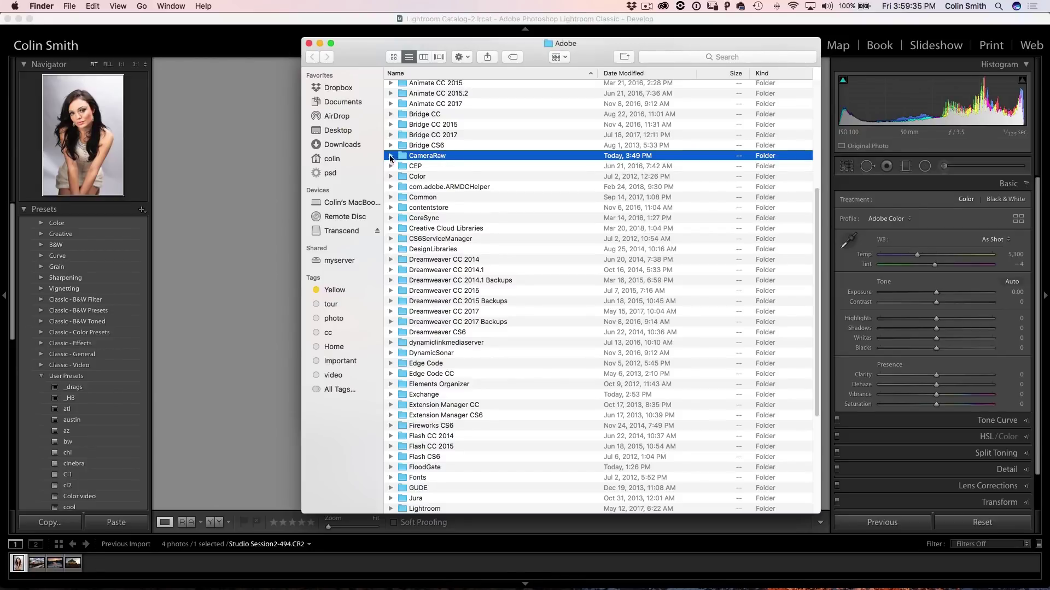
left_click(391, 155)
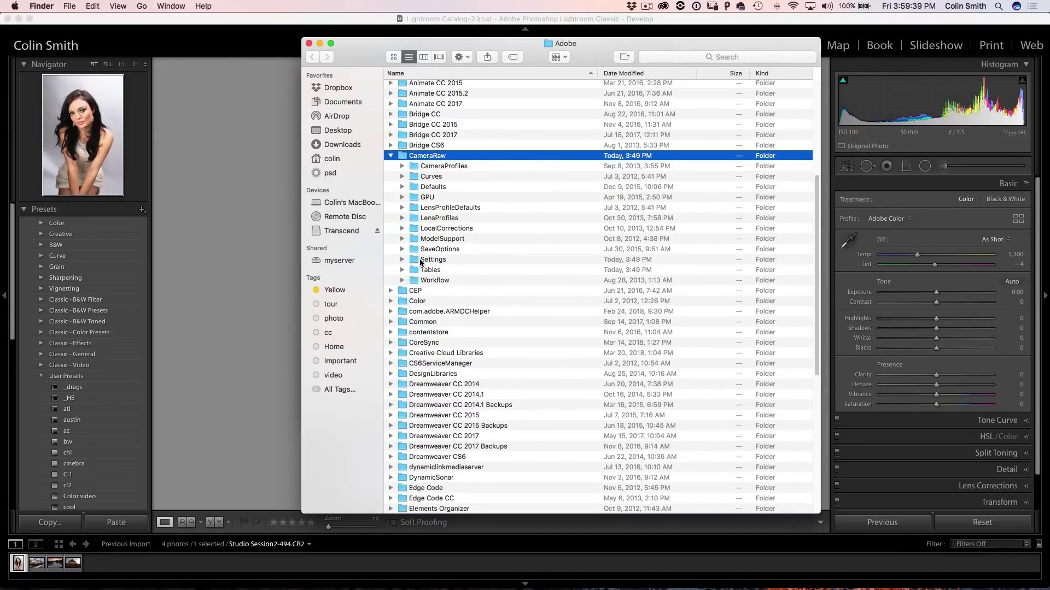
left_click(402, 259)
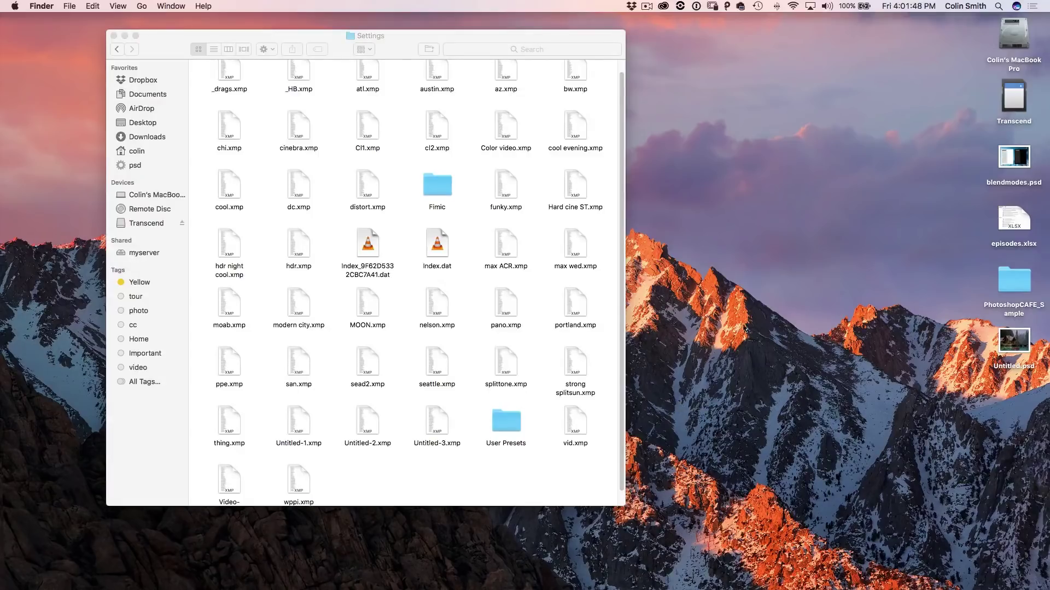
- Check the .xmp files in the desktop PhotoshopCAFE_Sample folder, then drag it into Settings
left_click(1012, 286)
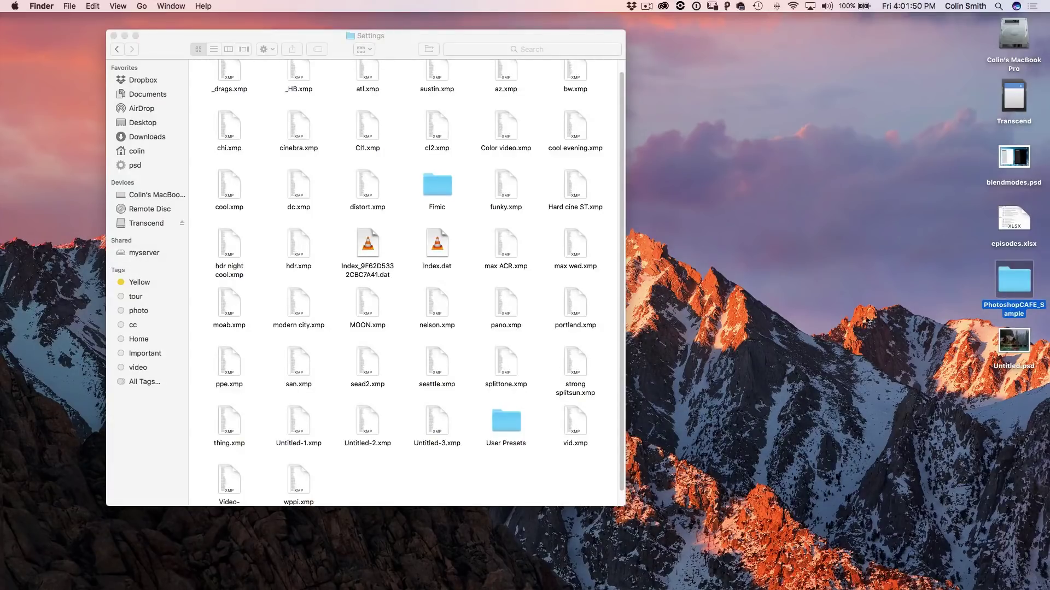
double_click(1012, 283)
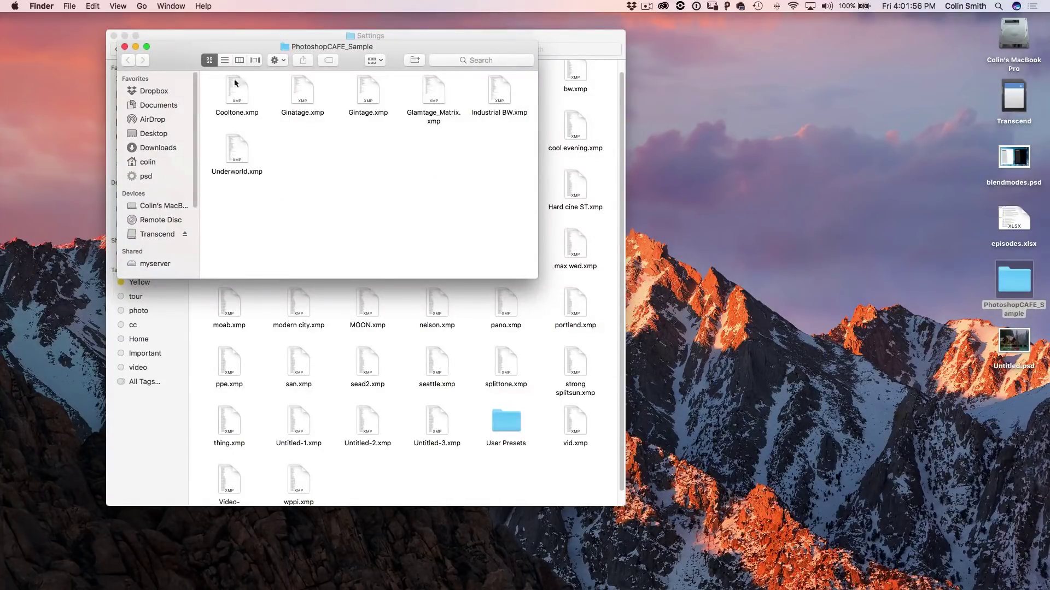
left_click(125, 47)
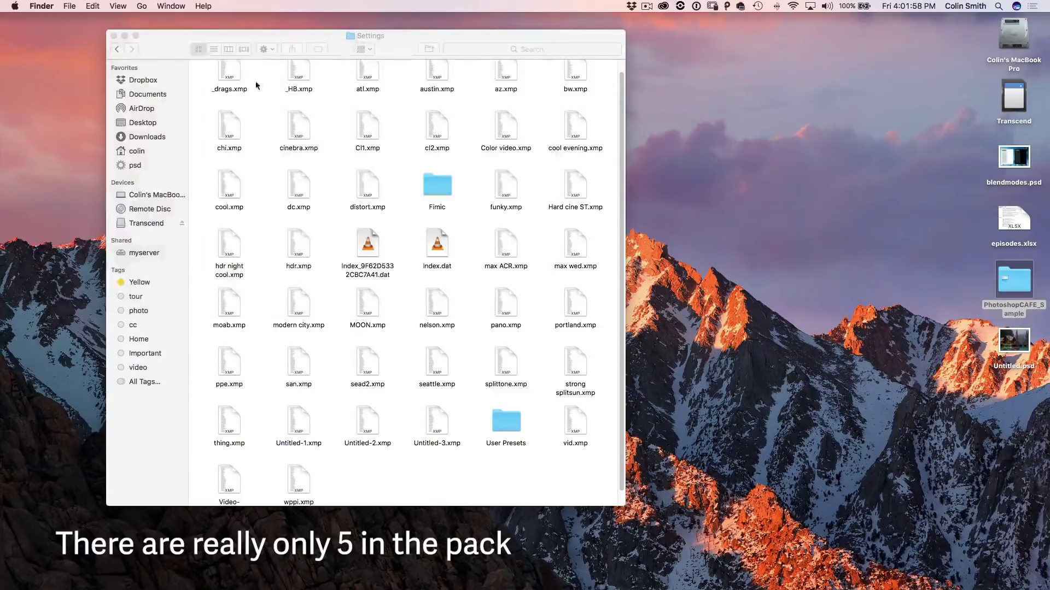
left_click_drag(1013, 276, 534, 293)
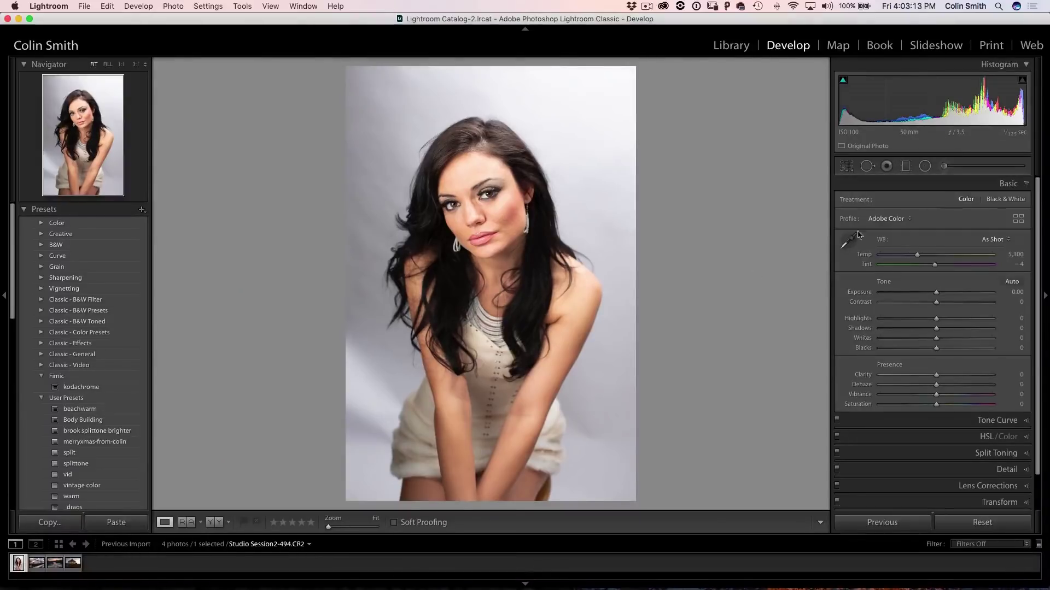
- Expand the PhotoshopCAFE group in the Profile Browser and try Cooltone on the portrait
left_click(1018, 221)
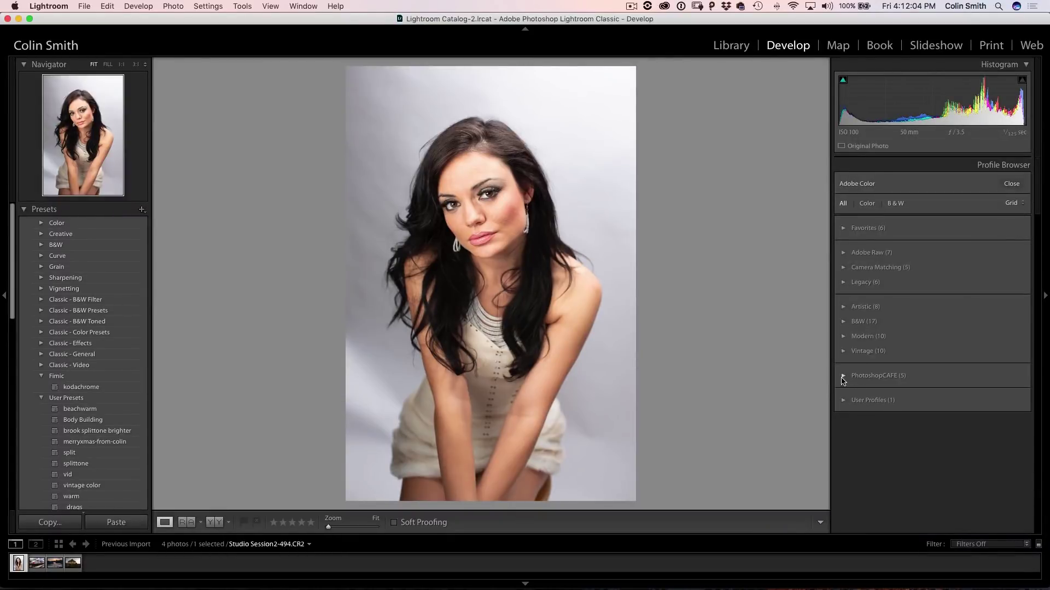
left_click(843, 377)
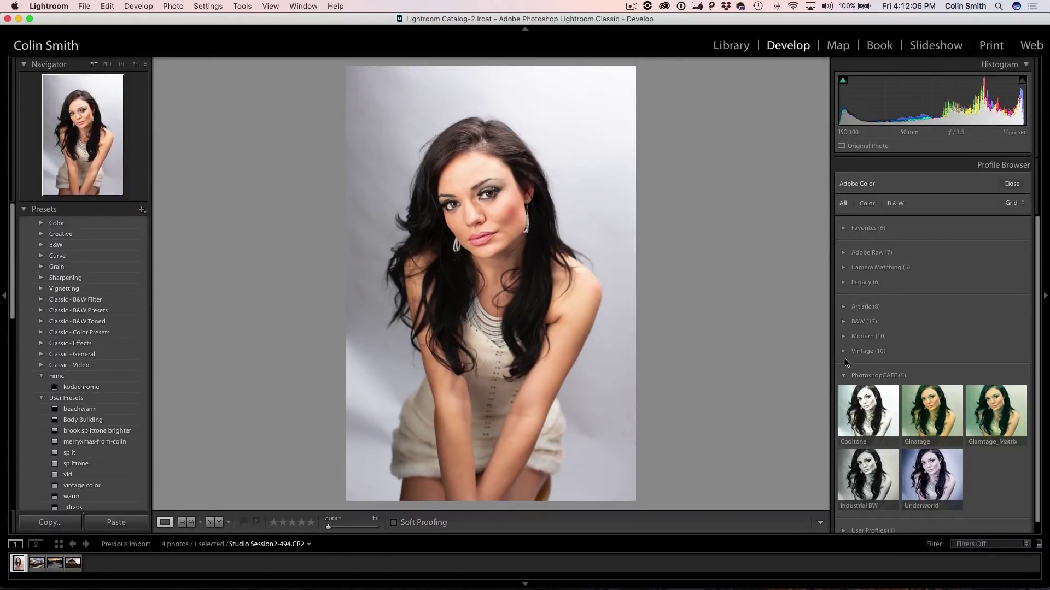
left_click(875, 413)
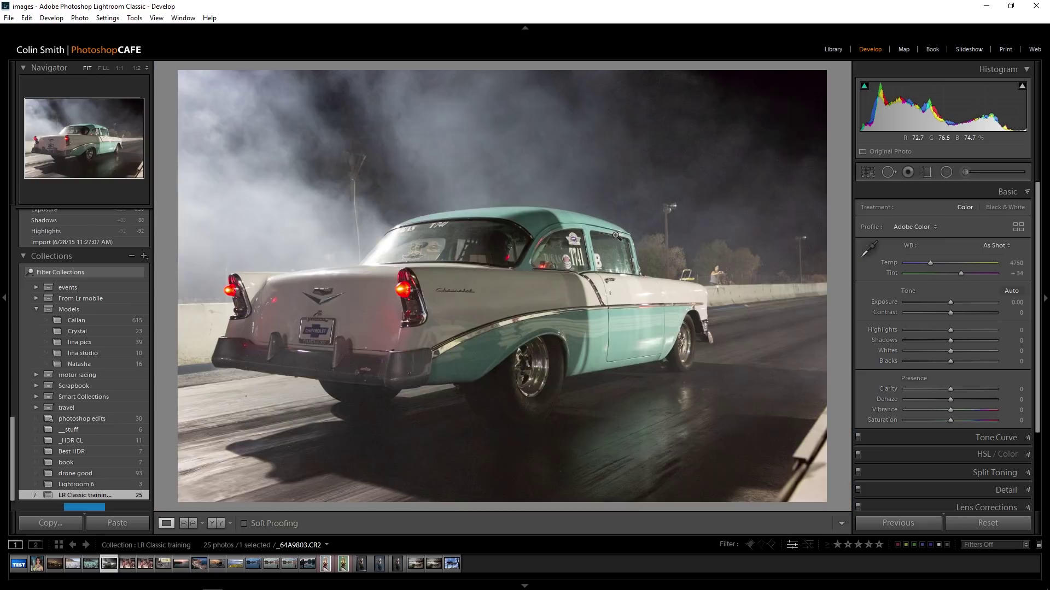
- On Windows, reveal the Lightroom presets folder and browse into CameraRaw > Settings
left_click(26, 18)
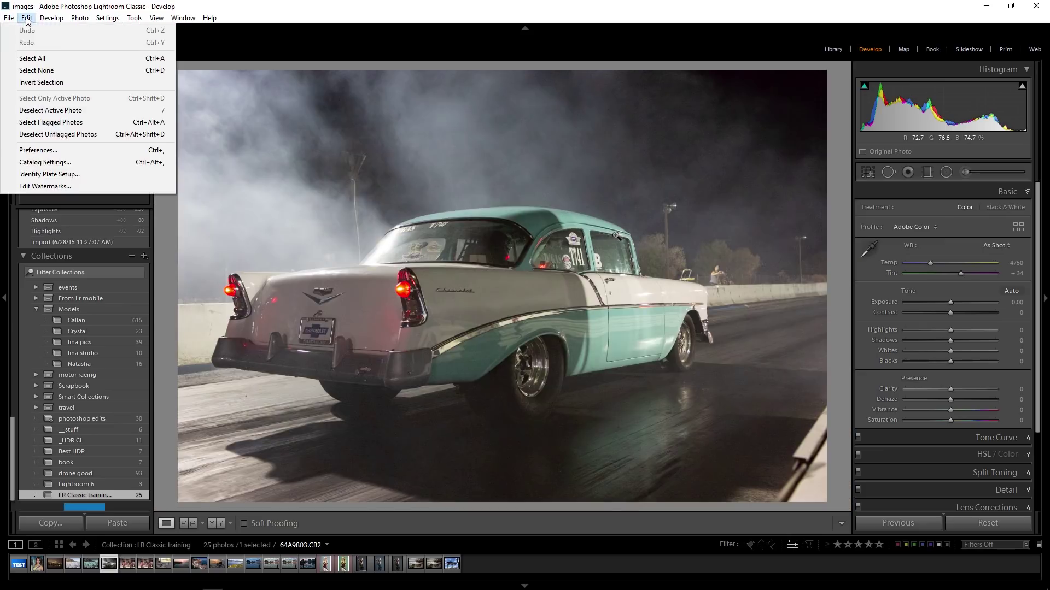
left_click(49, 150)
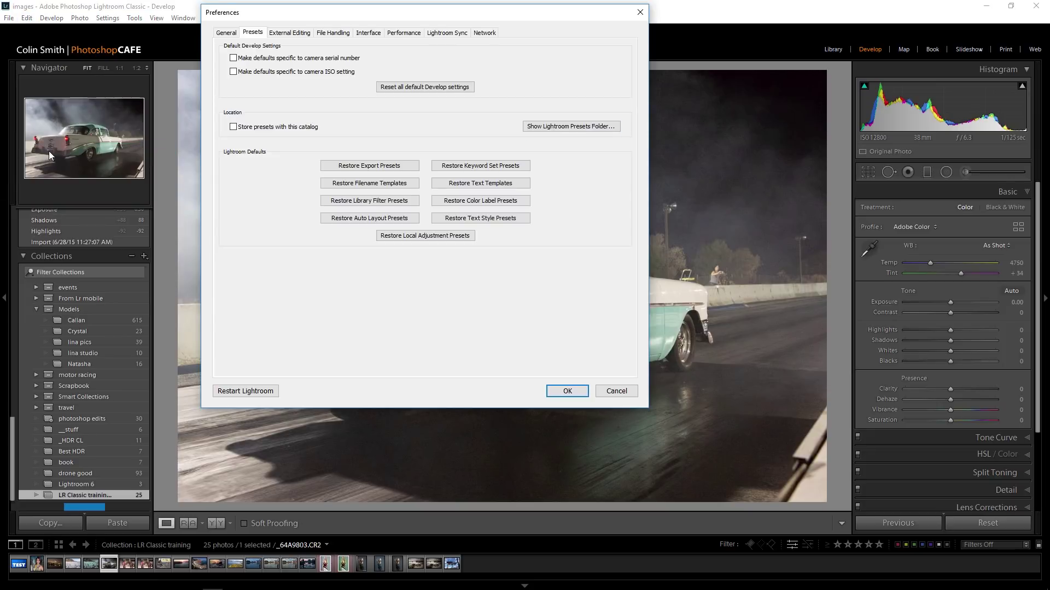
left_click(552, 128)
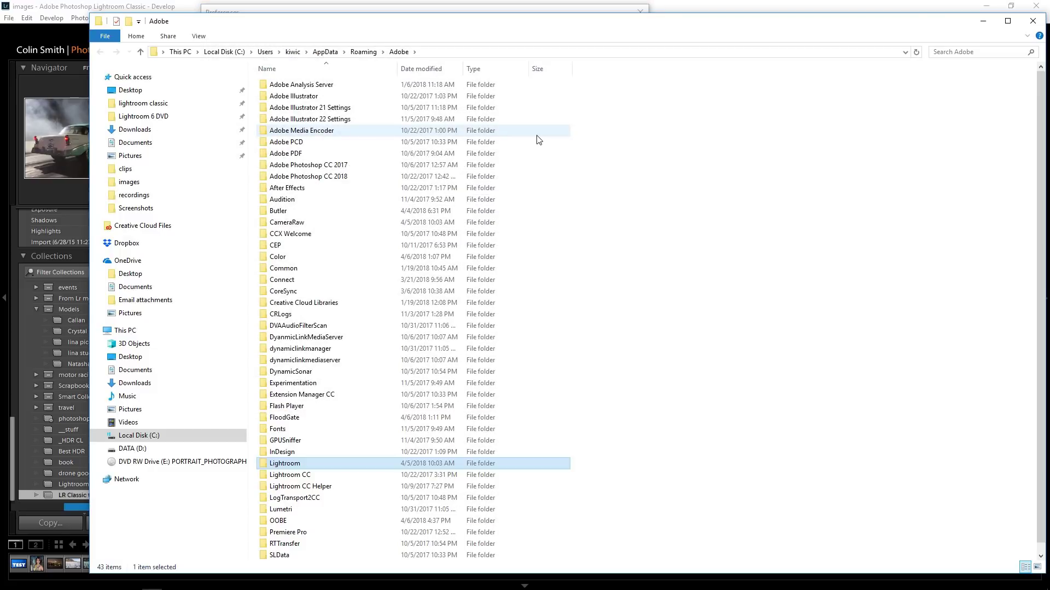
double_click(266, 225)
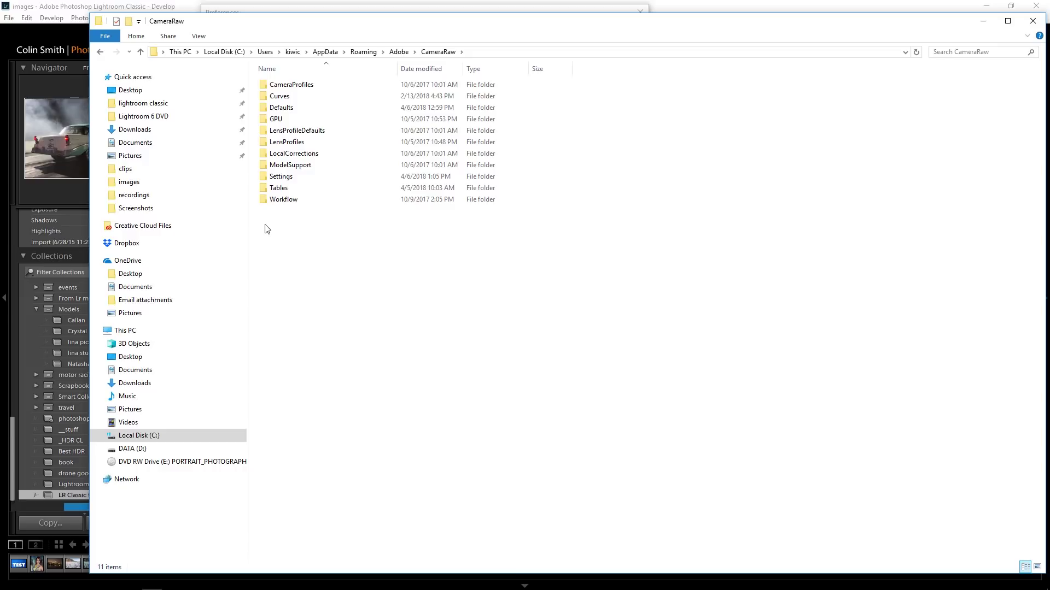
double_click(268, 177)
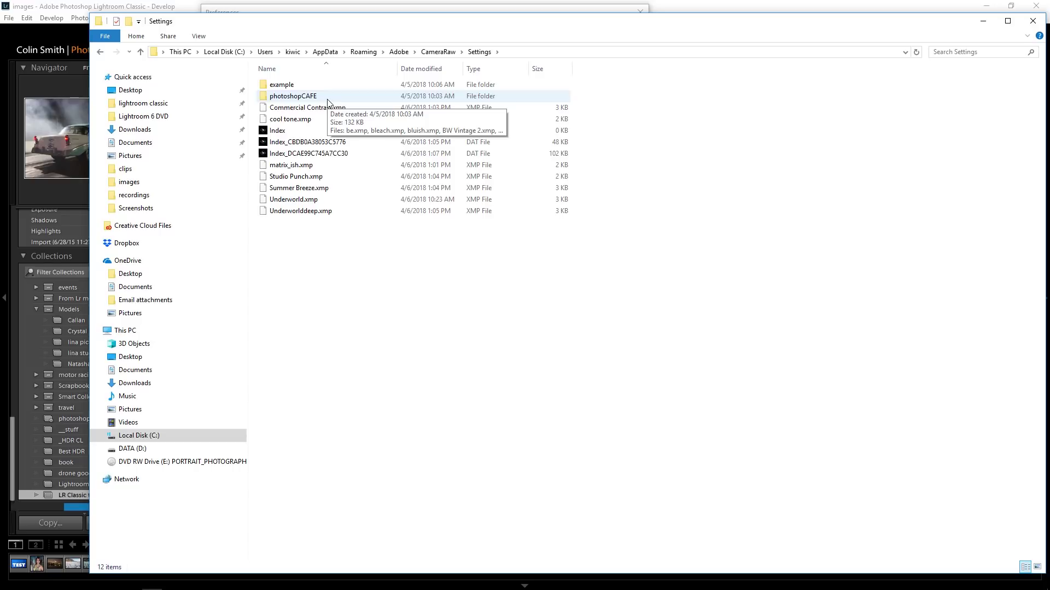
- Close Explorer and Preferences and browse the installed PhotoshopCAFE profiles in the Profile Browser
left_click(1032, 20)
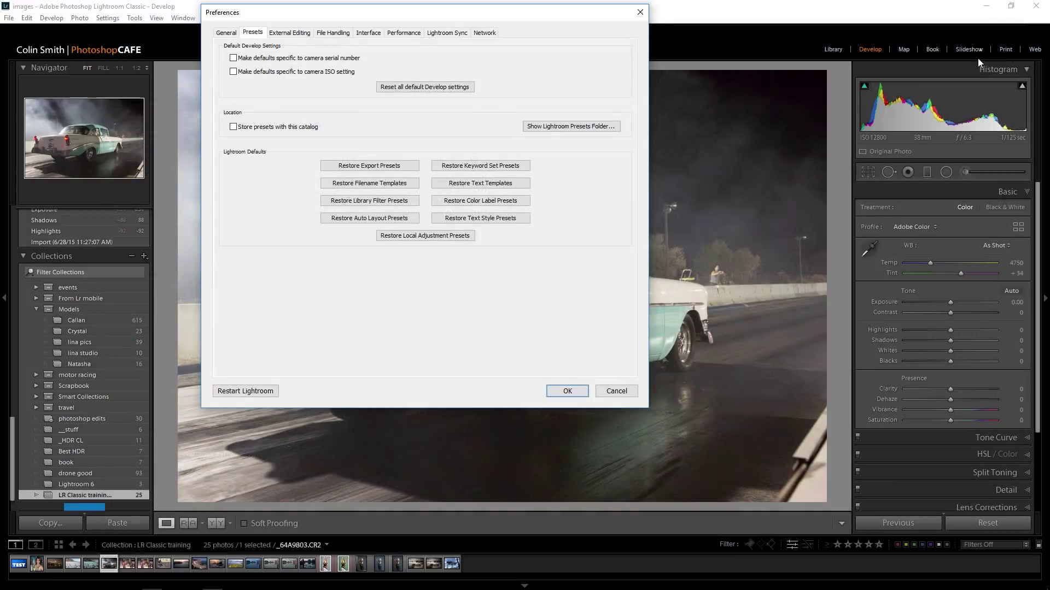
left_click(640, 12)
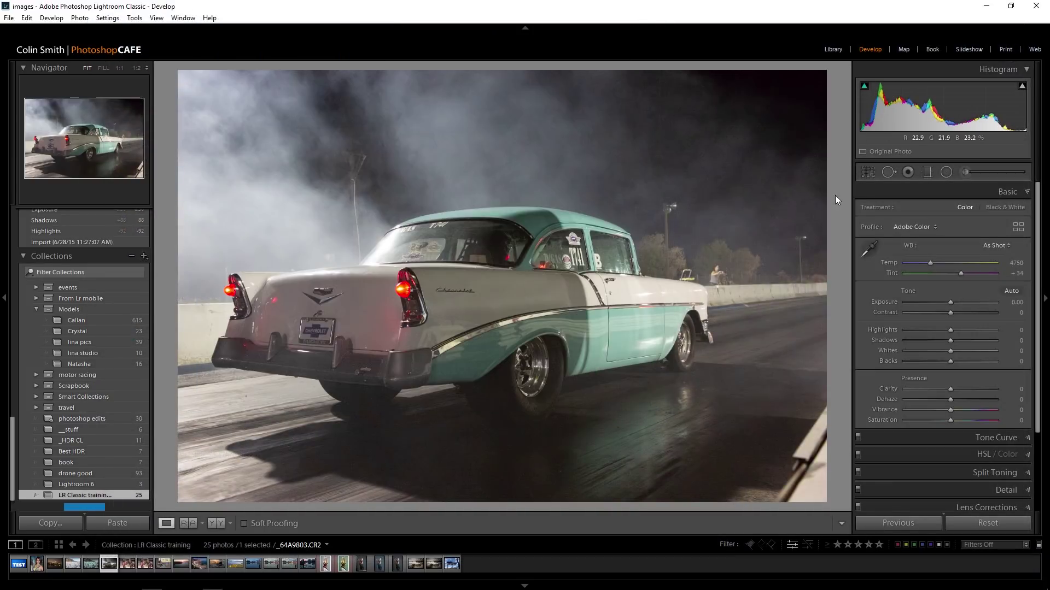
left_click(1018, 227)
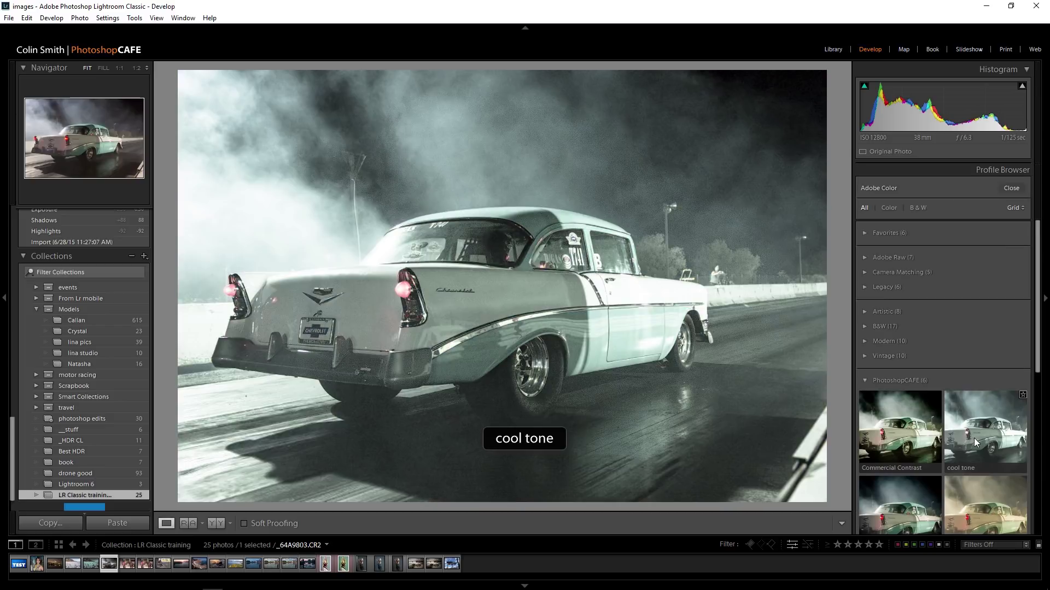
scroll(975, 443, "down", 3)
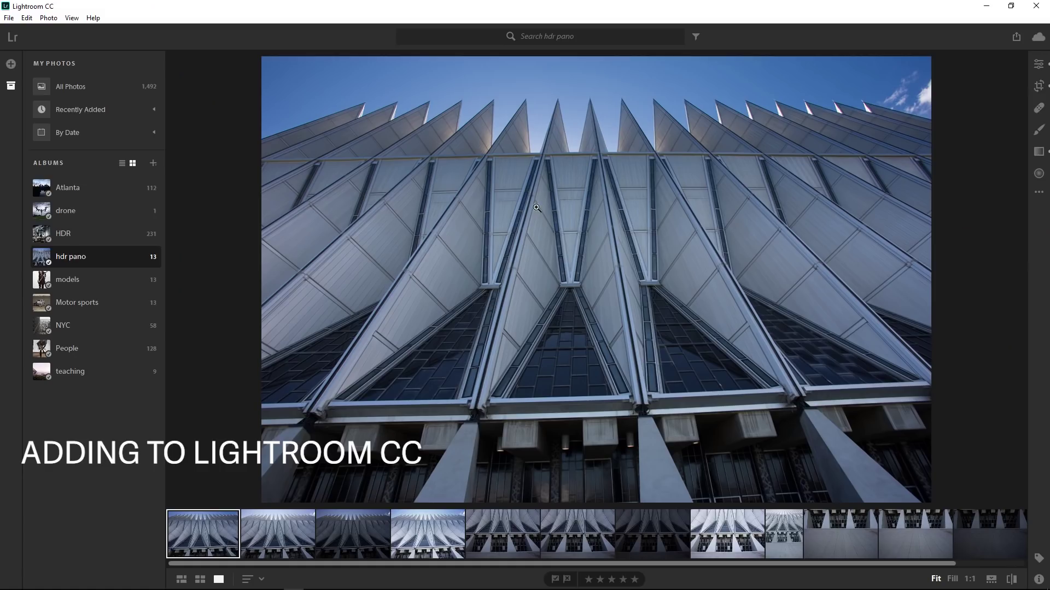
- In Lightroom CC's Edit panel, open the profile browser and start Import Profiles
left_click(1038, 65)
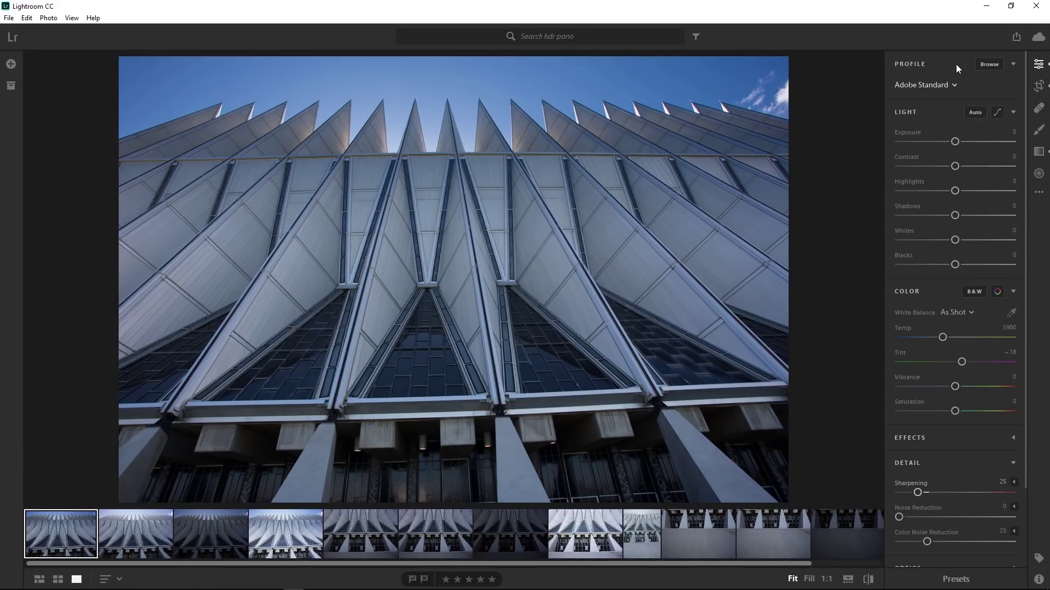
left_click(987, 64)
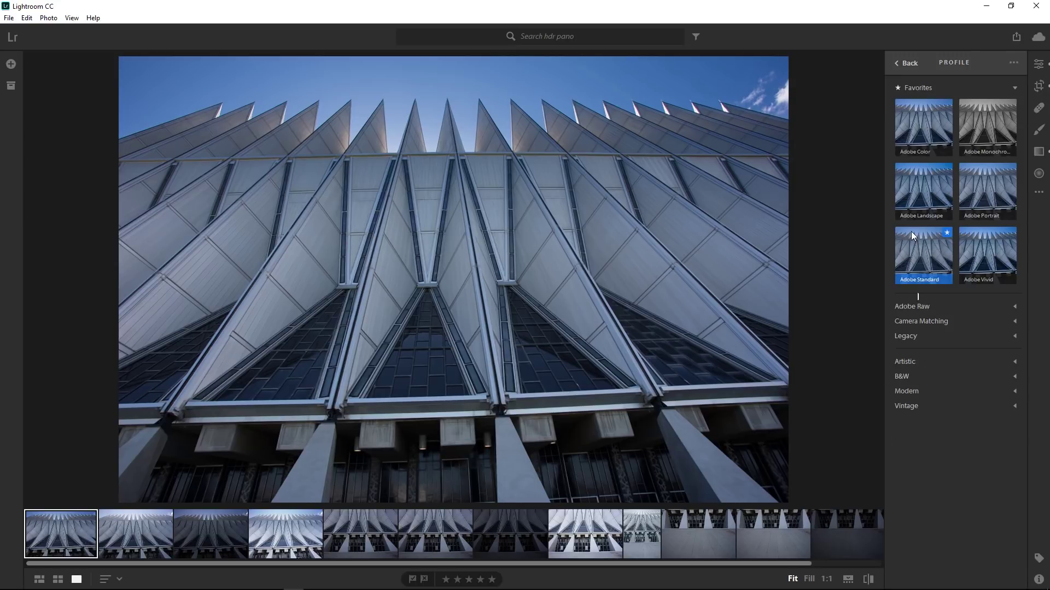
left_click(1013, 62)
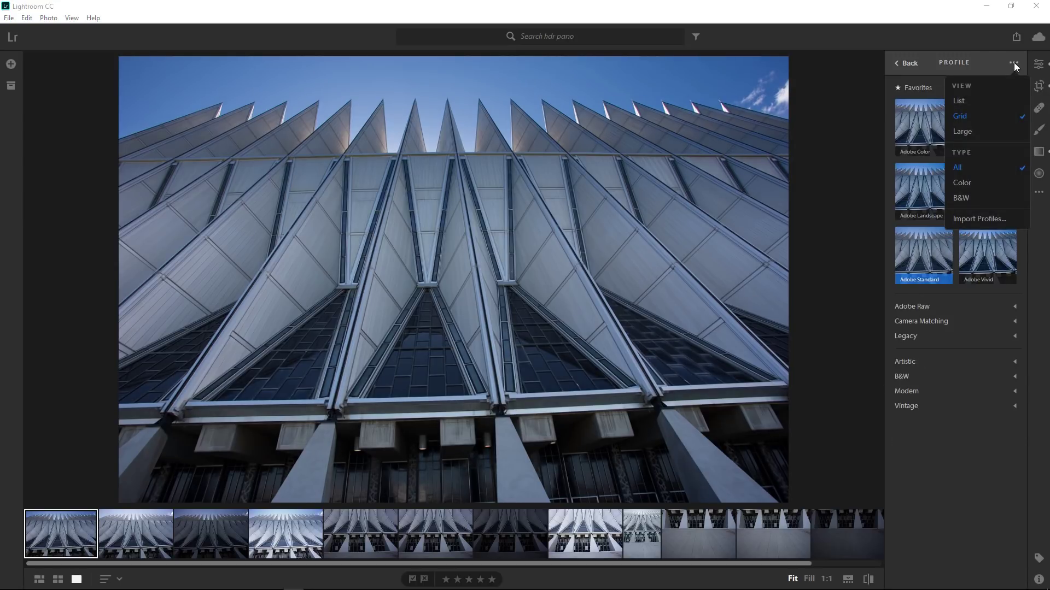
left_click(988, 220)
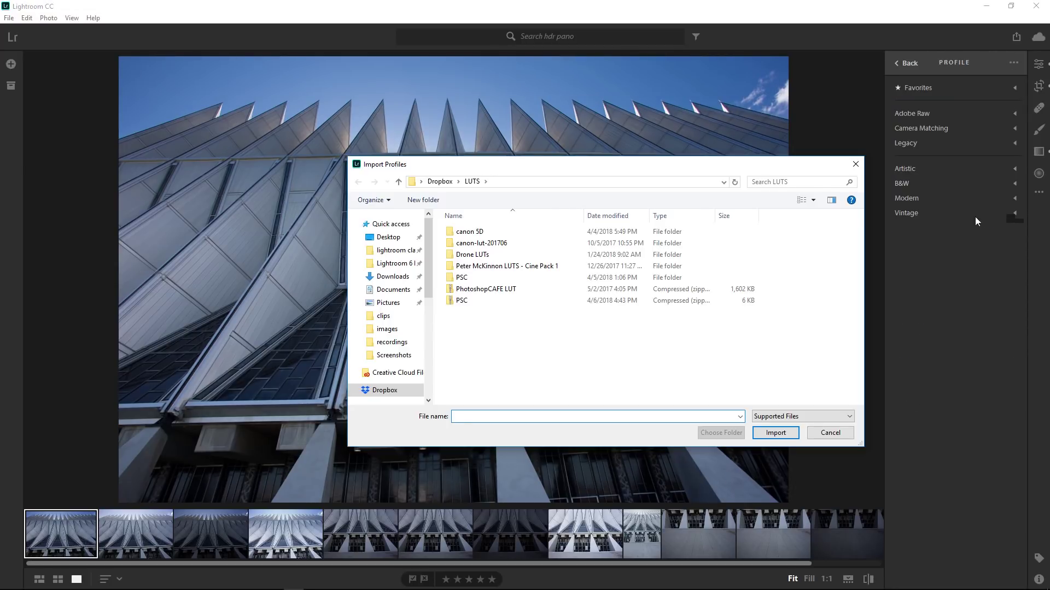
- Import the PSC profile zip and apply the Underworld profile to the photo
left_click(462, 302)
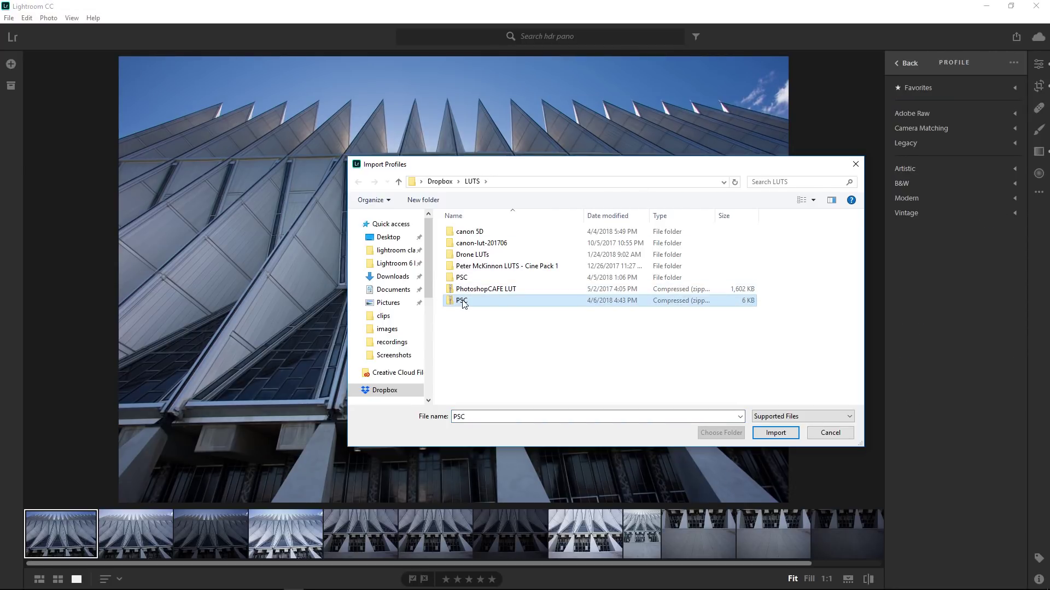
left_click(464, 304, "ctrl")
left_click(468, 304)
left_click(782, 436)
left_click(931, 270)
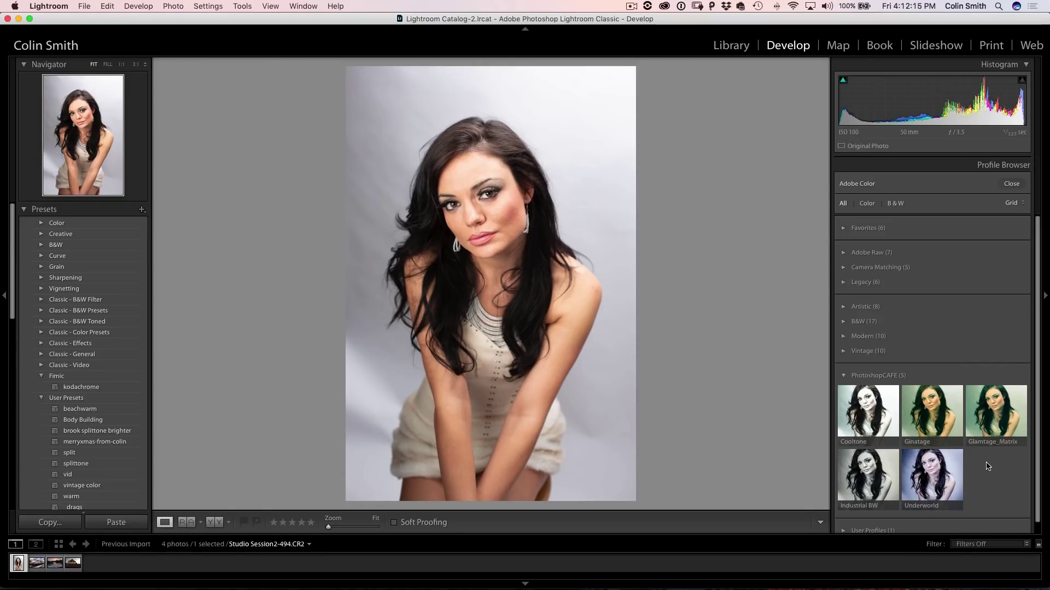
- In Photoshop's widened Camera Raw dialog, expand the PhotoshopCAFE profile group to show Cooltone through Underworld
key("super+Tab")
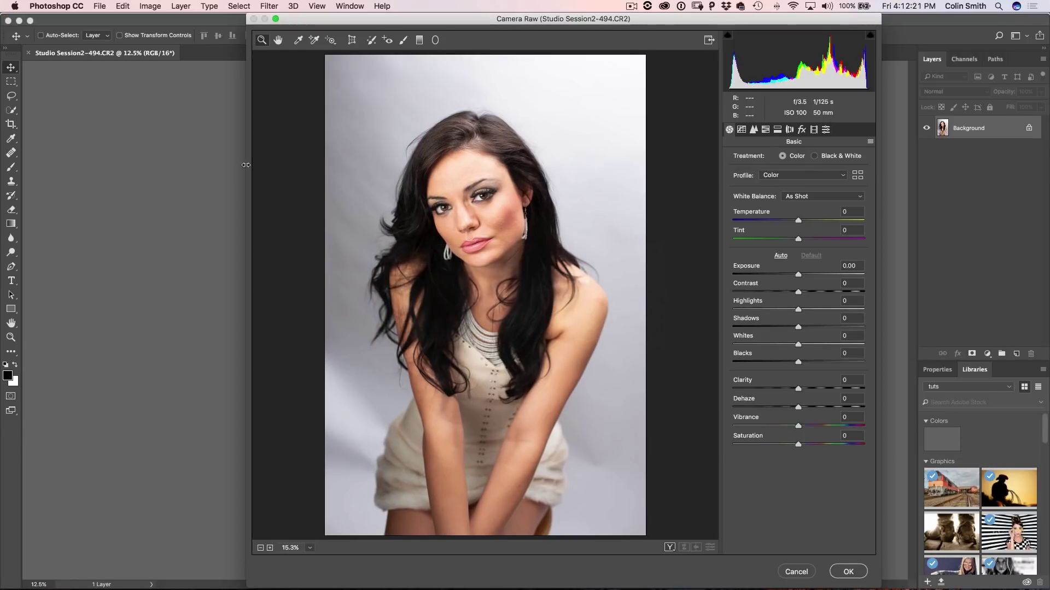
left_click_drag(247, 165, 116, 162)
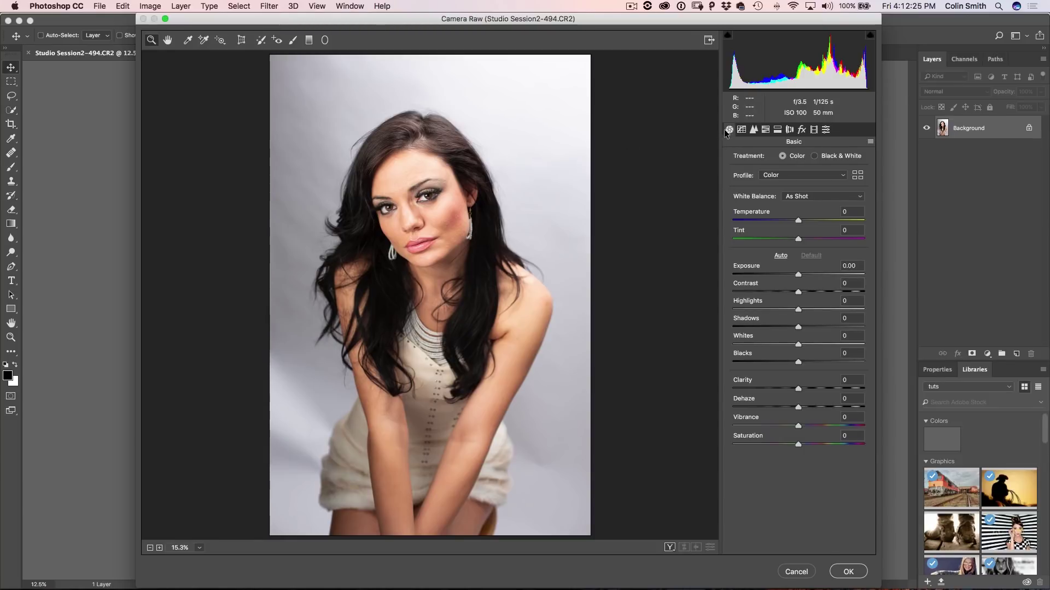
left_click(857, 175)
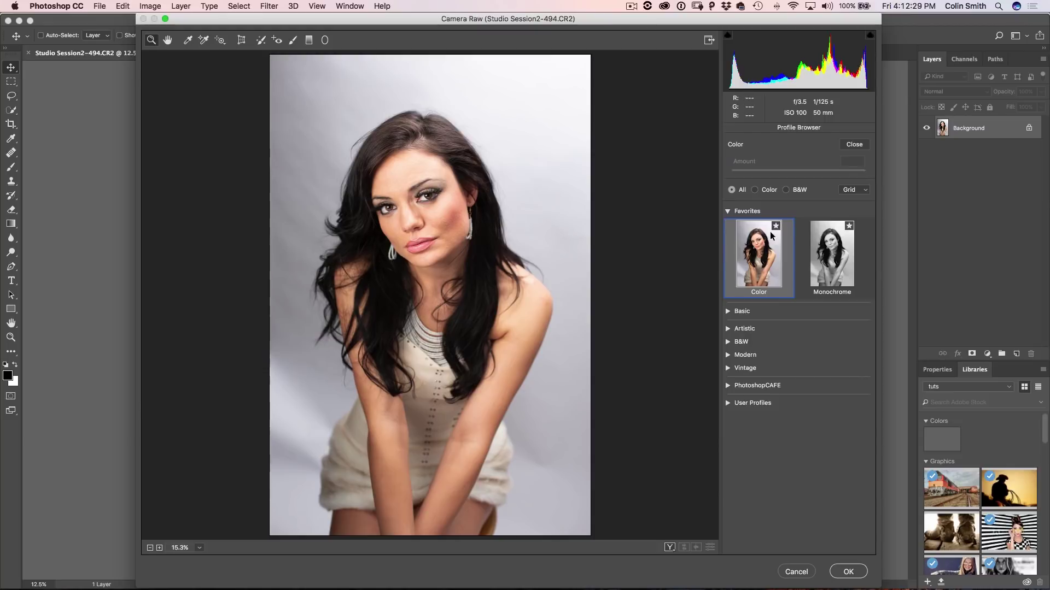
left_click(728, 385)
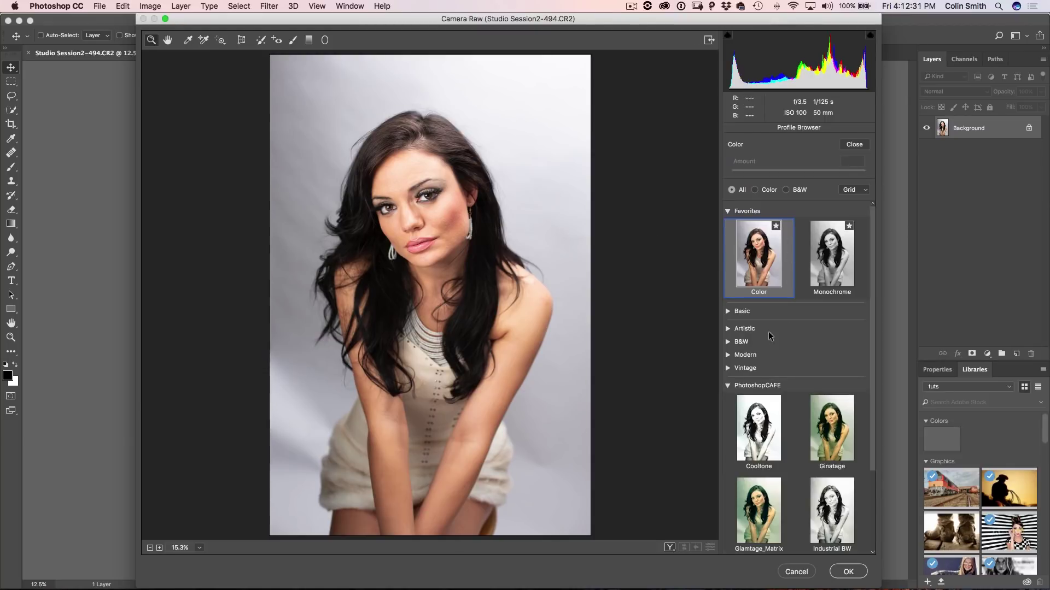
scroll(869, 372, "down", 5)
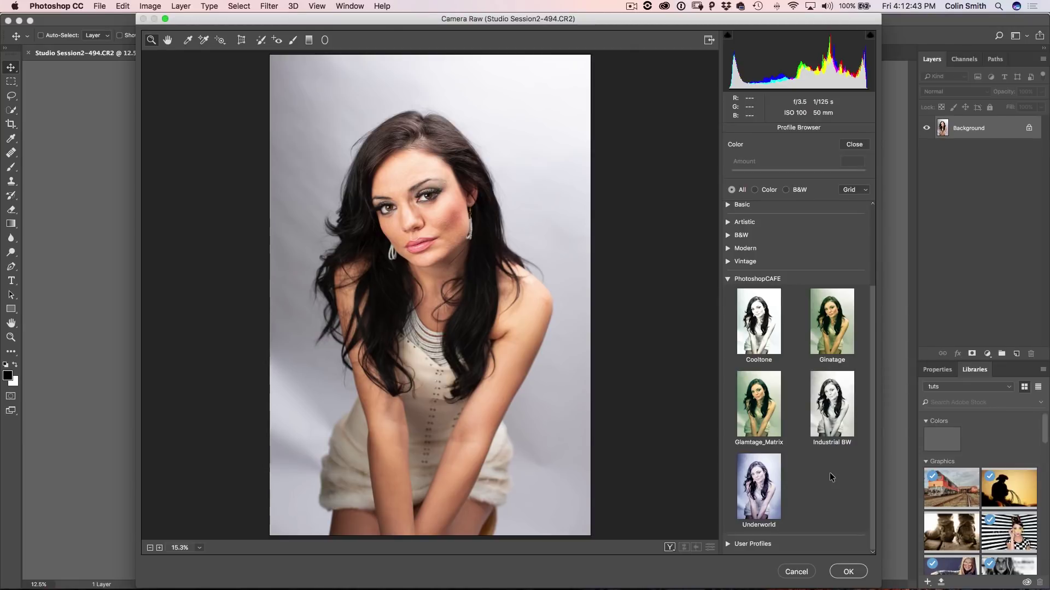
left_click(853, 144)
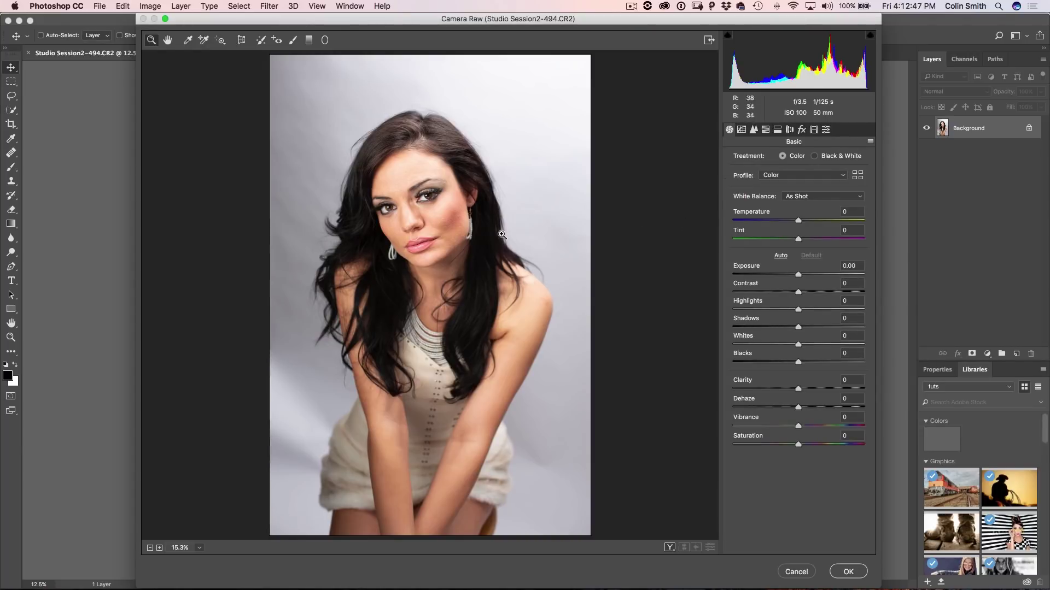
- Browse Camera Raw's Presets panel and apply the 'san' user preset to the studio portrait
left_click(826, 129)
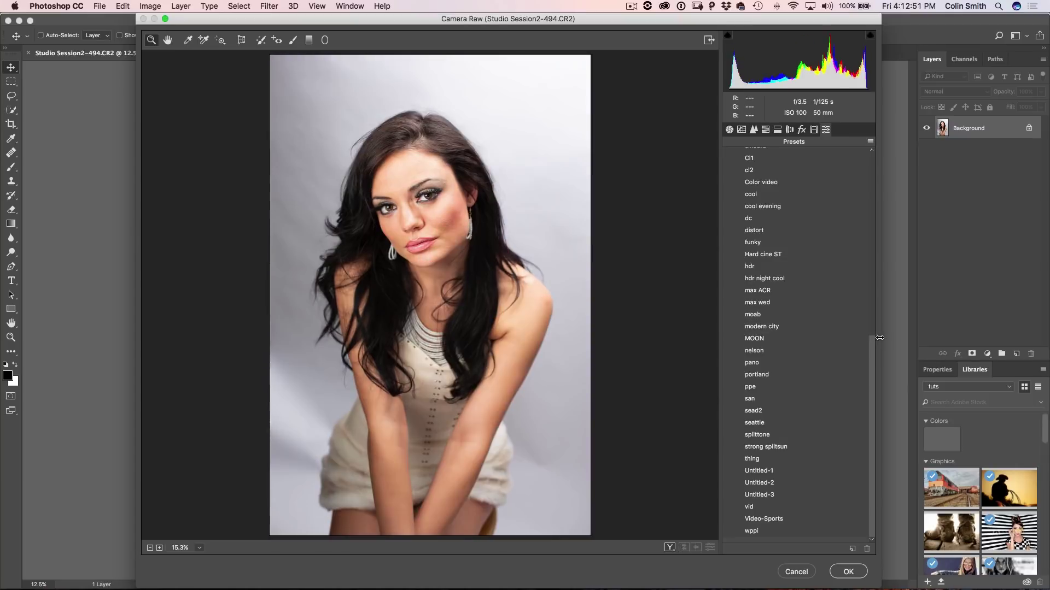
left_click_drag(868, 337, 860, 146)
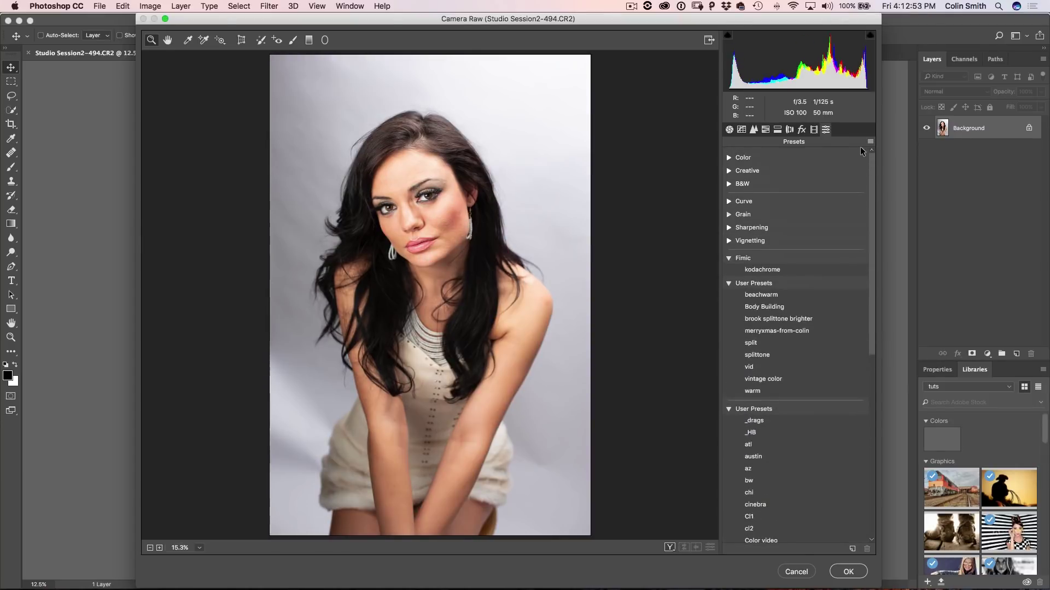
left_click(730, 158)
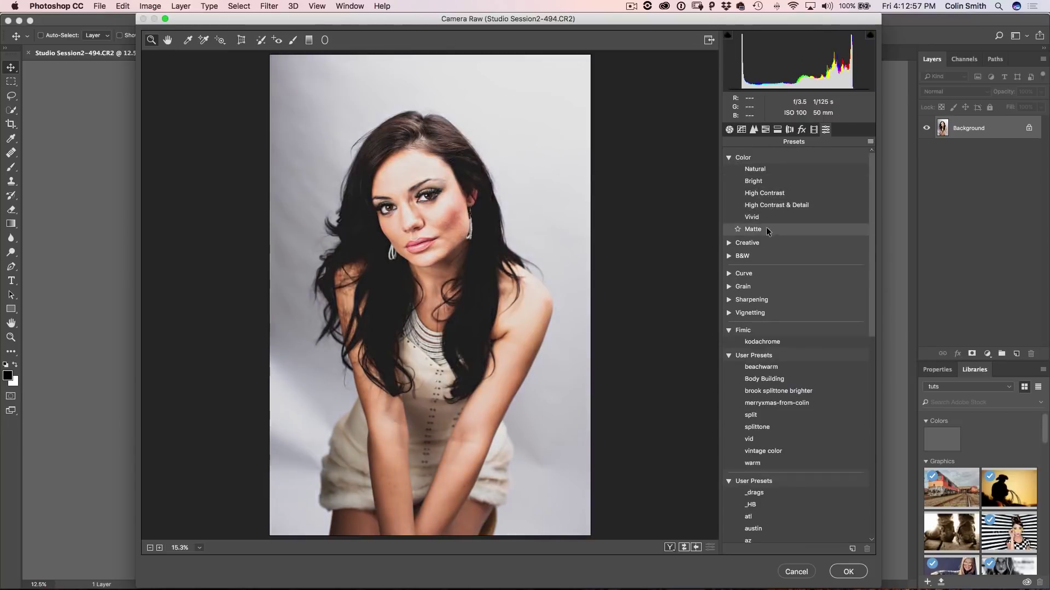
left_click(742, 161)
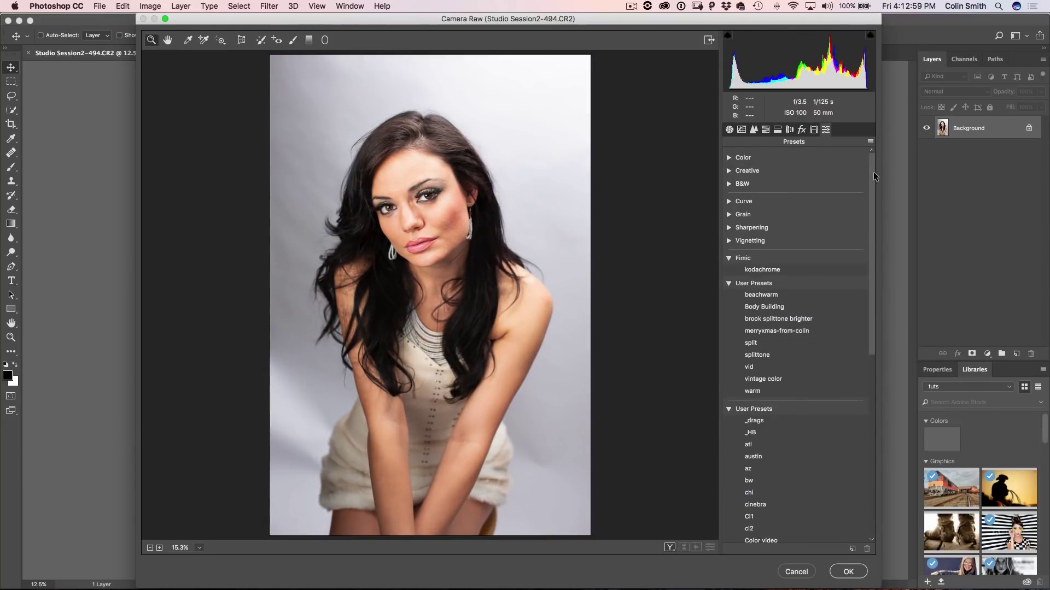
left_click_drag(870, 172, 878, 328)
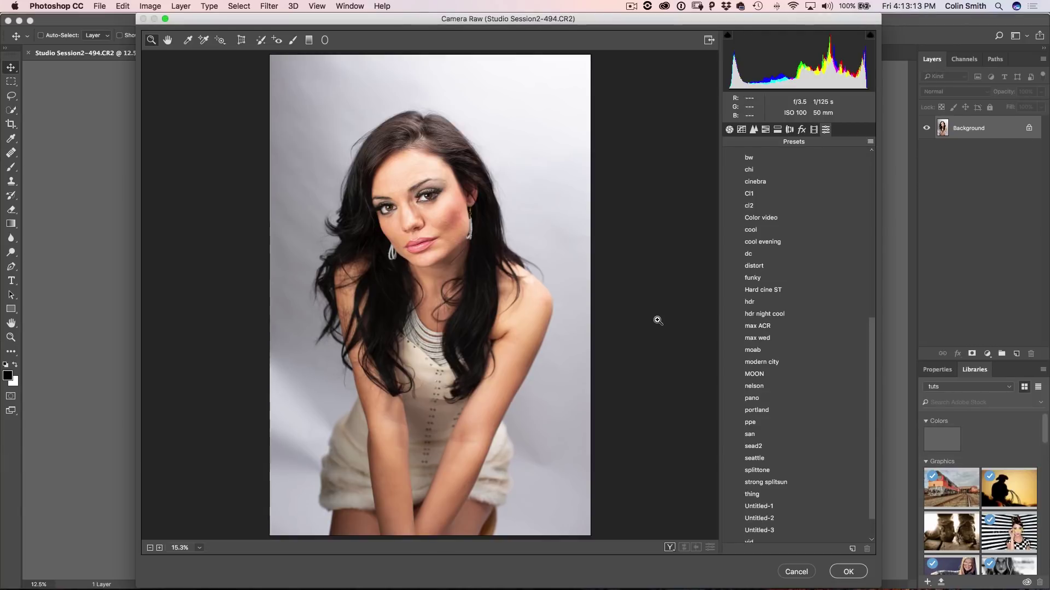
left_click(779, 437)
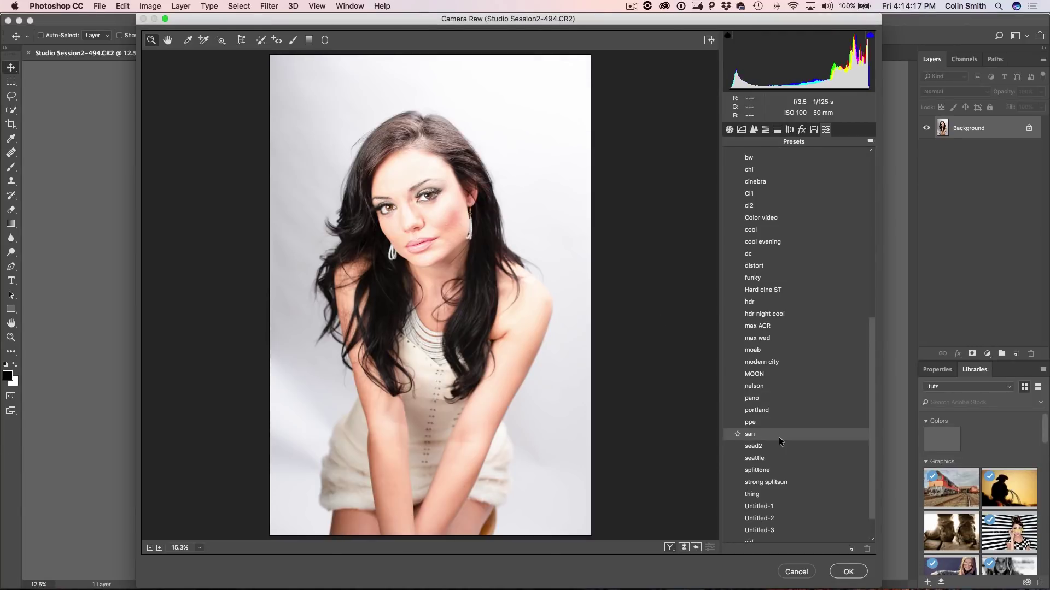